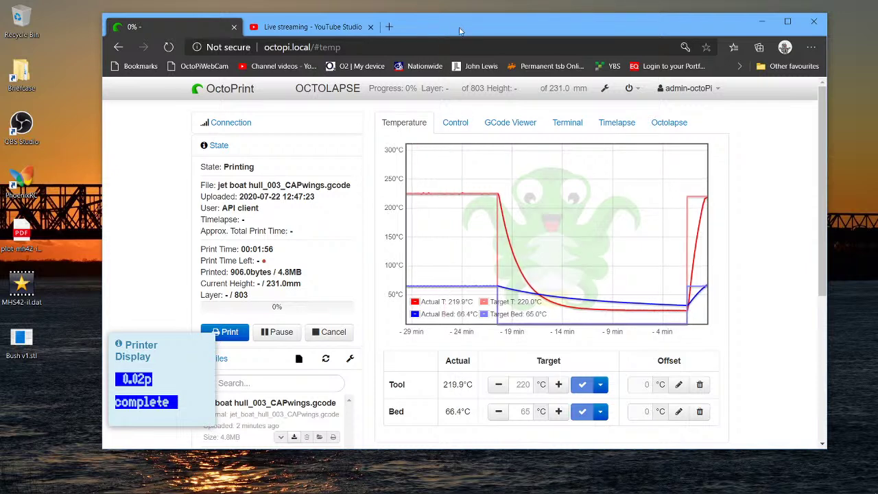
# Confirm OctoPrint is printing jet boat hull_003_CAPwings.gcode, then bring PrusaSlicer forward
pyautogui.moveTo(460, 30); pyautogui.dragTo(457, 22)
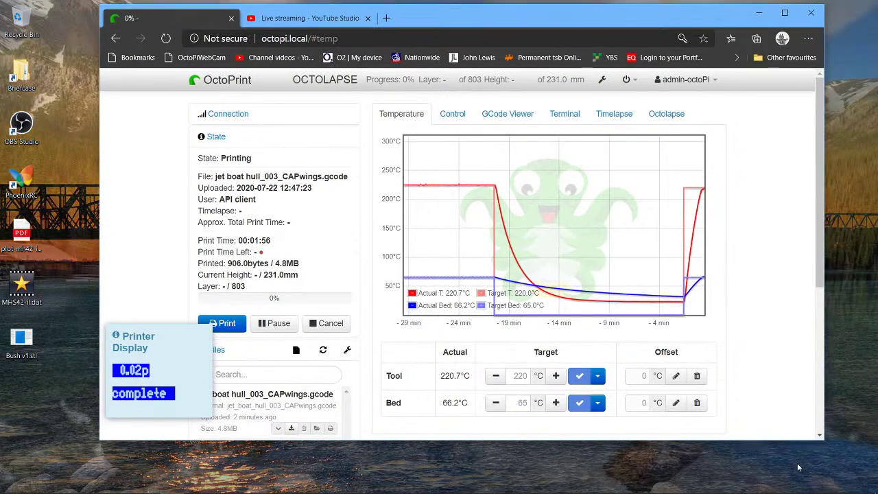
pyautogui.moveTo(734, 489)
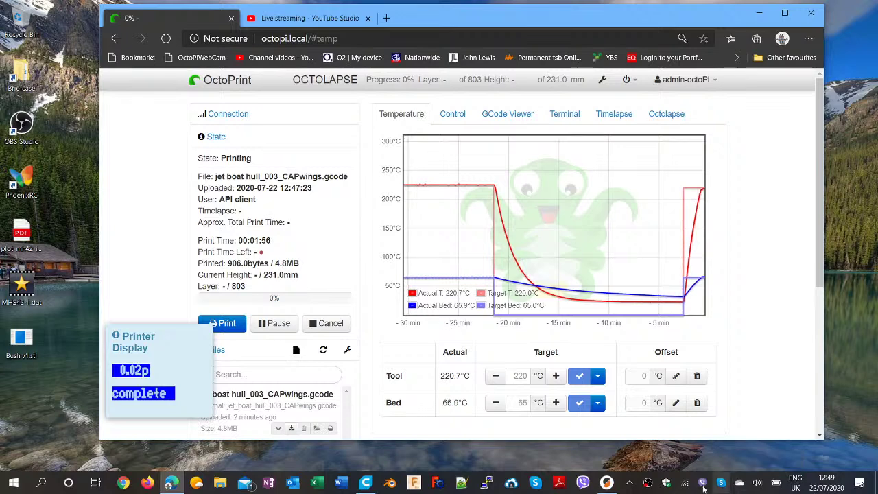
pyautogui.click(608, 483)
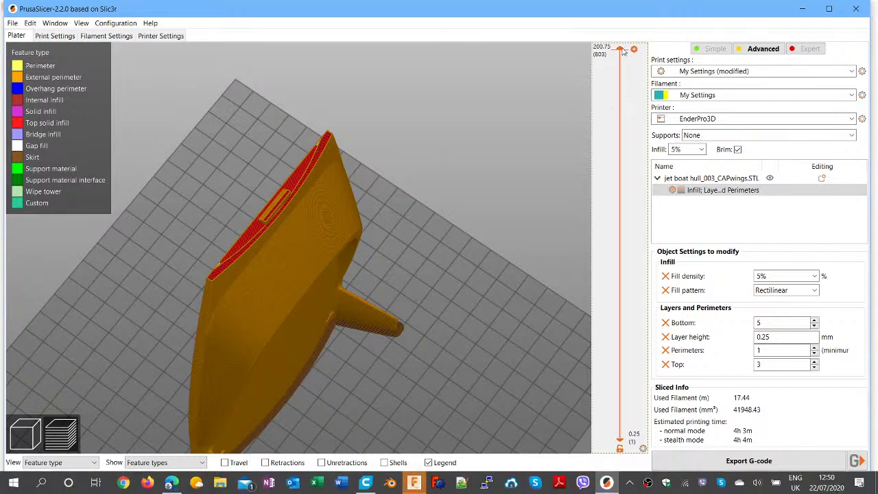
# Hide the hull's upper layers and orbit the preview to look down inside, briefly checking Fusion 360
pyautogui.moveTo(623, 55); pyautogui.dragTo(625, 115)
pyautogui.moveTo(271, 171); pyautogui.dragTo(484, 181)
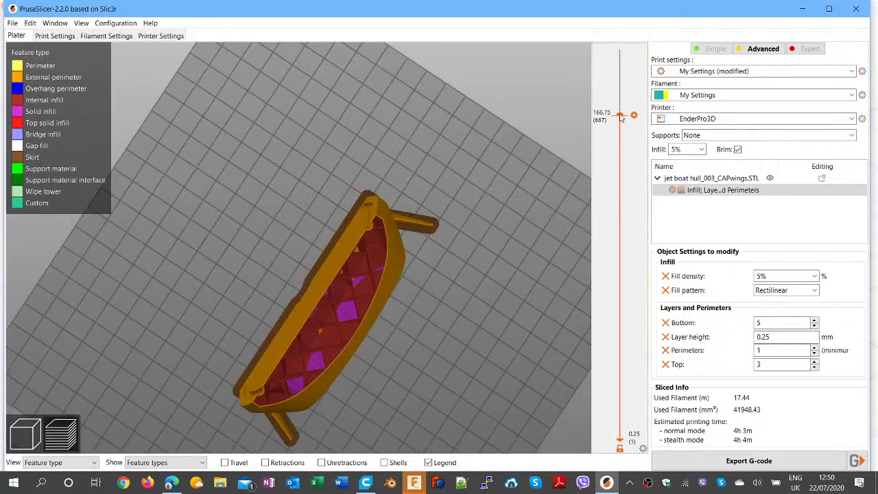
pyautogui.moveTo(621, 116); pyautogui.dragTo(591, 284)
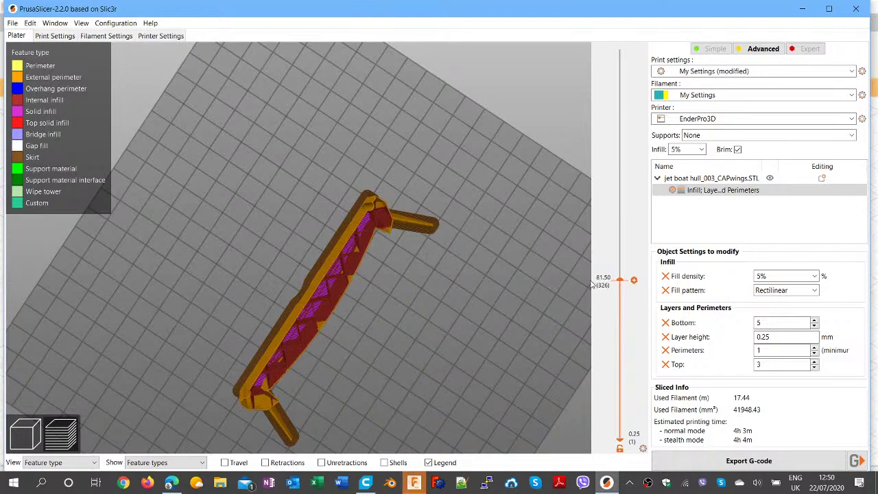
pyautogui.hotkey('alt', 'Tab')
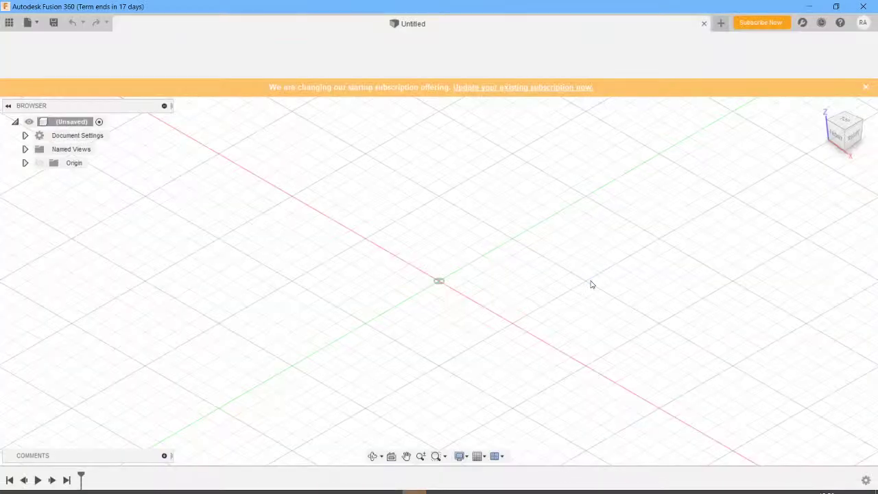
pyautogui.hotkey('alt', 'Tab')
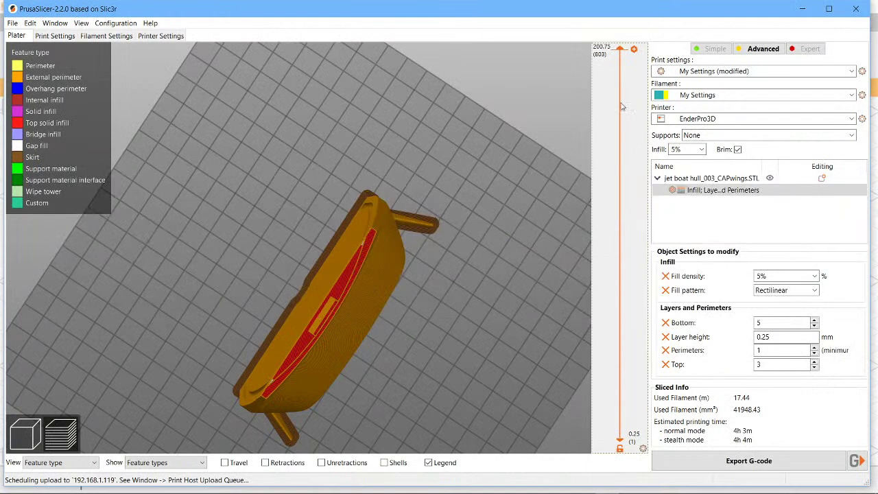
# Scrub the layers to 128.25, restore the full hull, and view the EnderPro3D printer settings
pyautogui.moveTo(619, 49); pyautogui.dragTo(621, 249)
pyautogui.moveTo(620, 379); pyautogui.dragTo(620, 189)
pyautogui.moveTo(625, 104); pyautogui.dragTo(620, 49)
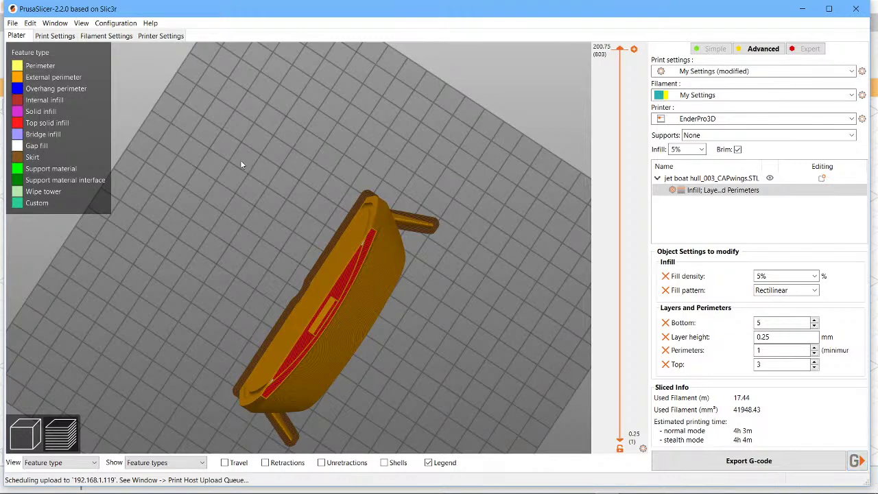
pyautogui.click(163, 37)
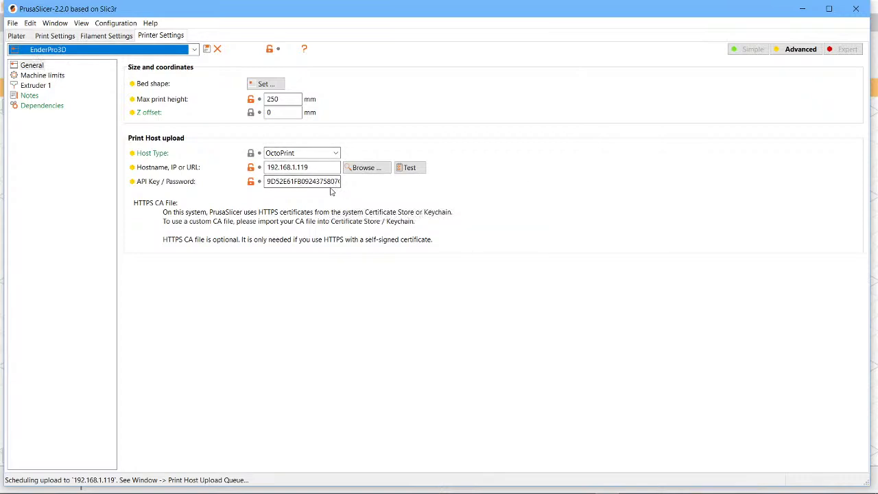
# Review the My Settings filament cooling page, where fan always on and auto cooling are off
pyautogui.click(114, 39)
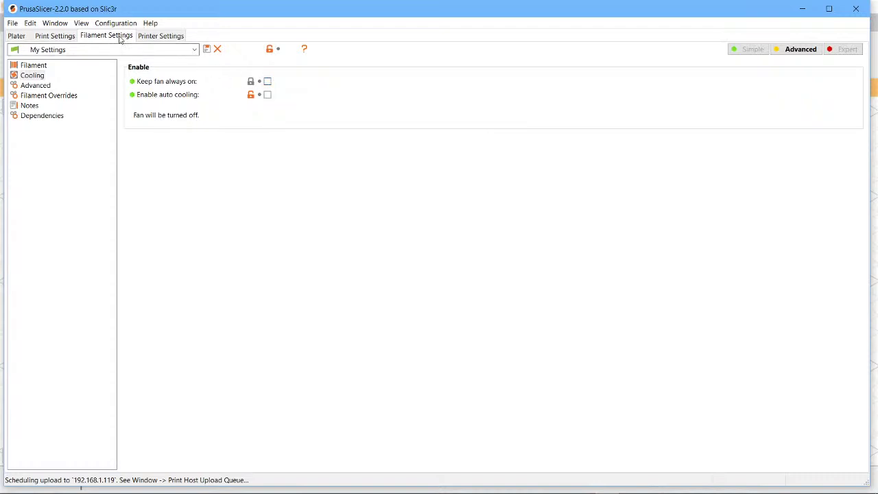
# Review the print speeds: perimeters 60, infill 55, travel 120, first layer 25 mm/s
pyautogui.click(59, 39)
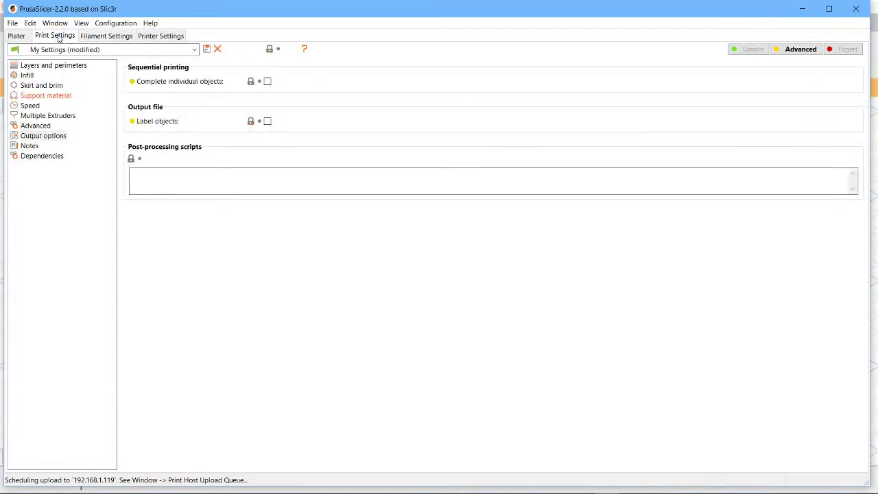
pyautogui.click(54, 88)
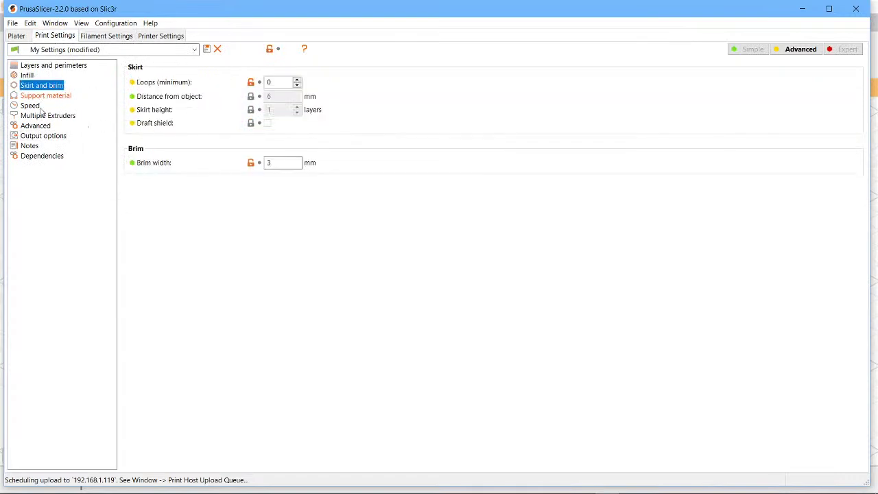
pyautogui.click(39, 108)
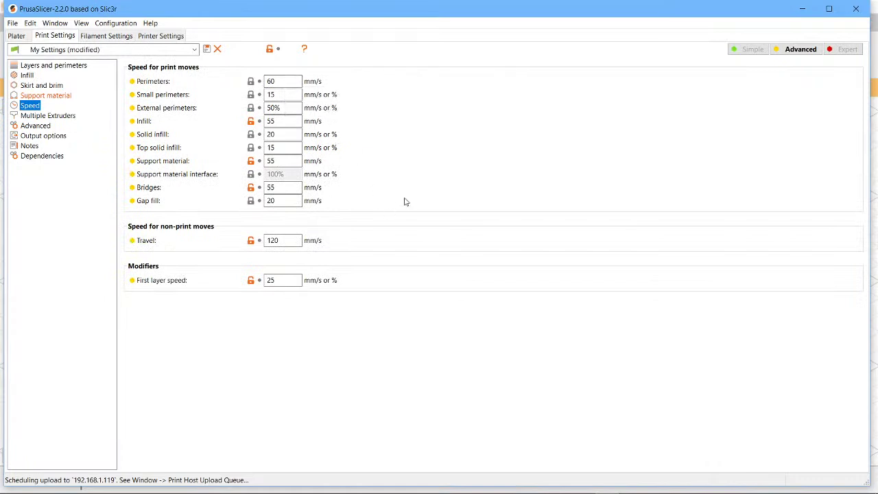
pyautogui.moveTo(294, 124)
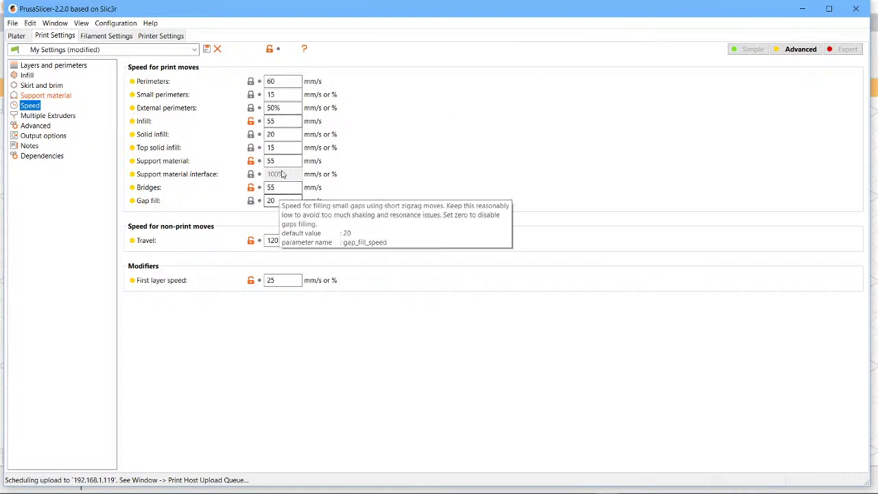
pyautogui.moveTo(282, 156)
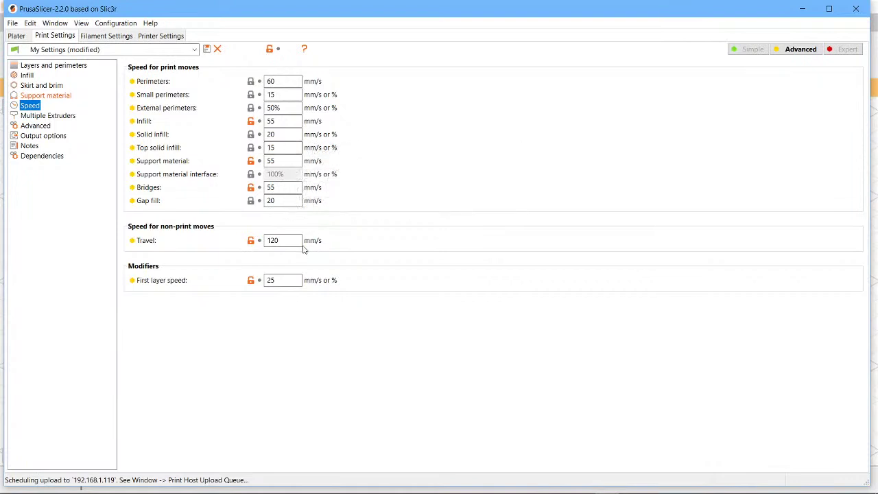
pyautogui.moveTo(283, 245)
# Check the 0.25 mm layer height and perimeter settings, then return to the sliced hull preview
pyautogui.click(34, 67)
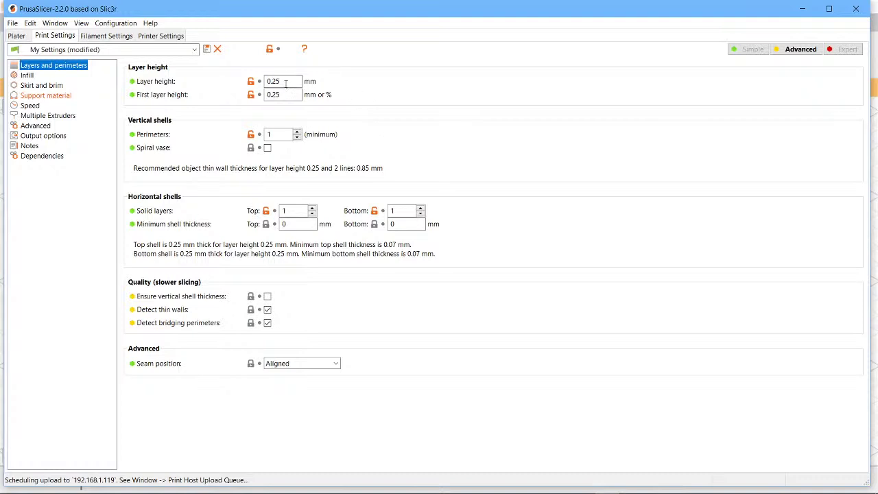
pyautogui.moveTo(279, 83)
pyautogui.click(15, 35)
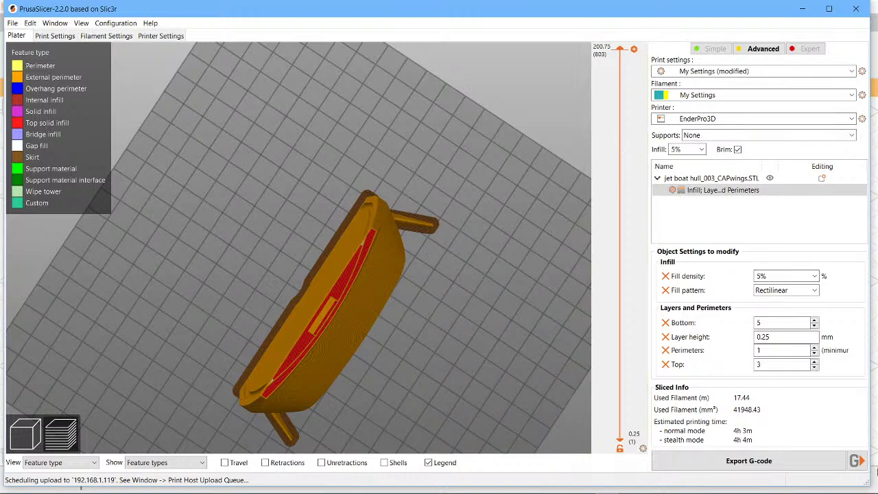
# Upload the hull G-code to OctoPrint with start printing after upload, then switch to the browser
pyautogui.click(857, 461)
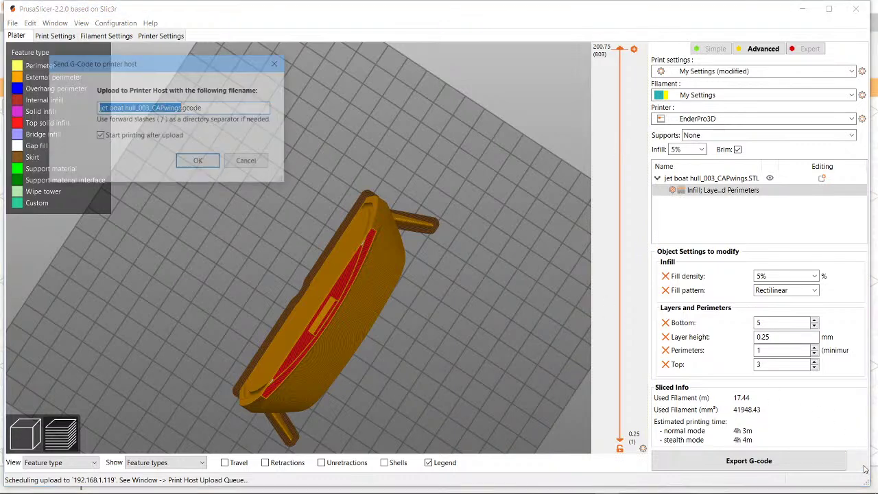
pyautogui.click(187, 162)
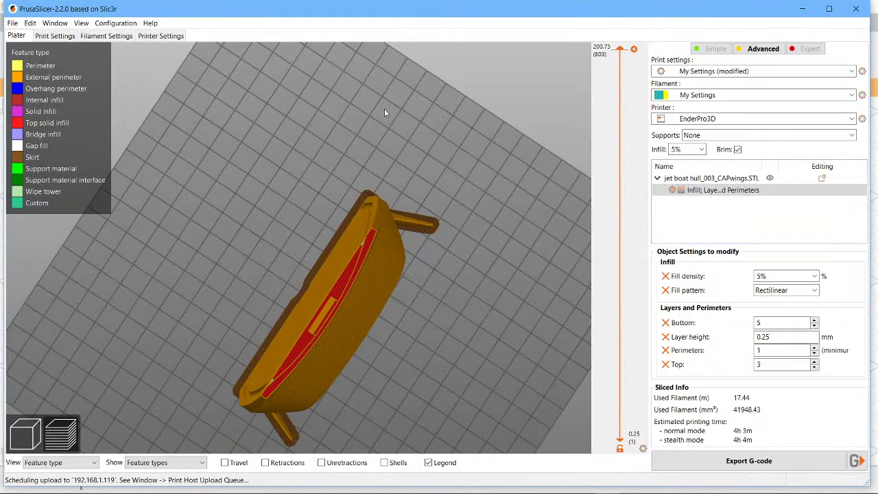
pyautogui.hotkey('alt', 'Tab')
pyautogui.hotkey('alt', 'Tab')
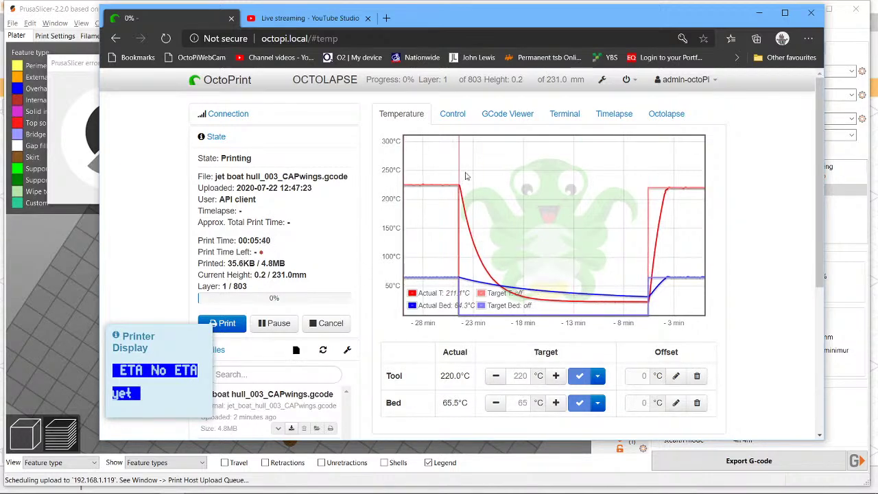
# Dismiss PrusaSlicer's upload error and minimize PrusaSlicer and the browser to reach Fusion 360
pyautogui.click(759, 13)
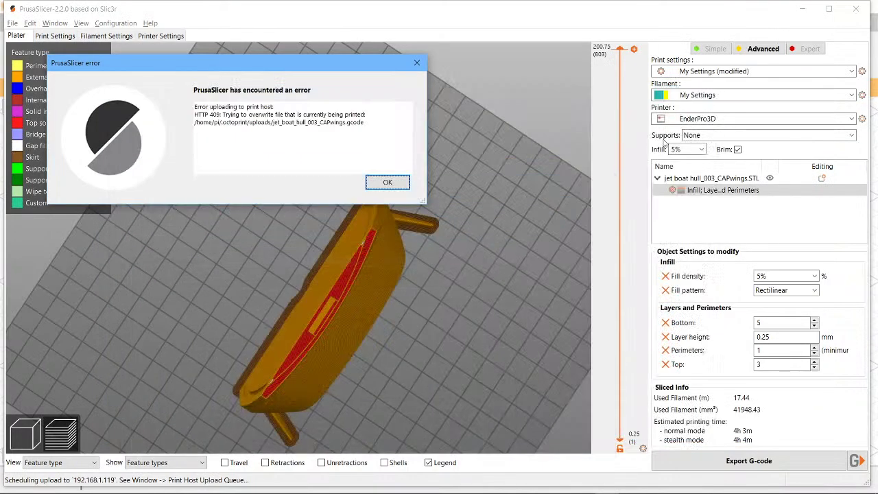
pyautogui.hotkey('alt', 'Tab')
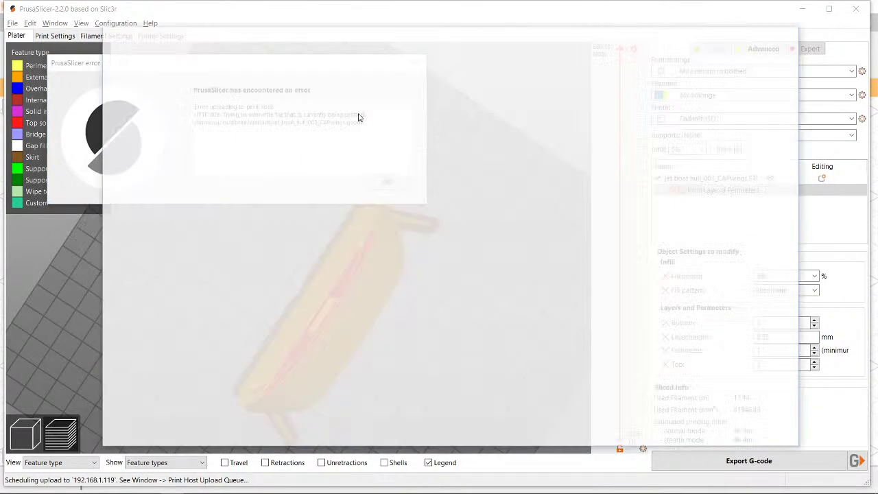
pyautogui.hotkey('alt', 'Tab')
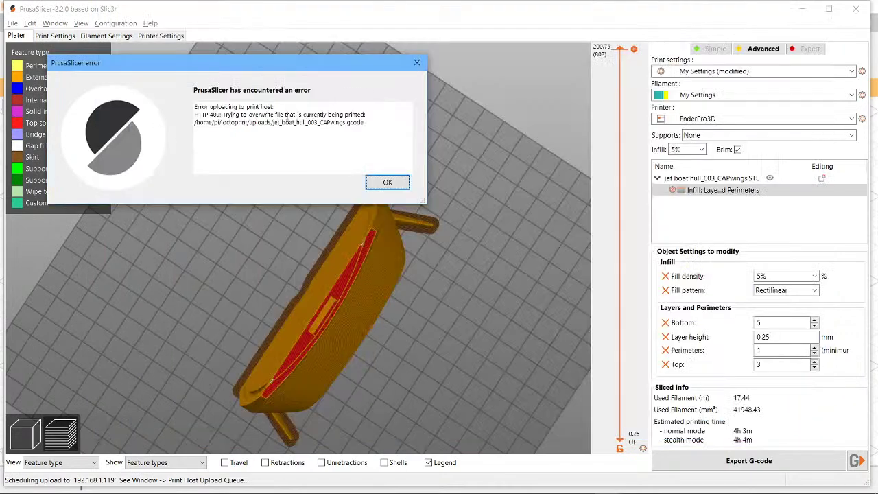
pyautogui.press('Return')
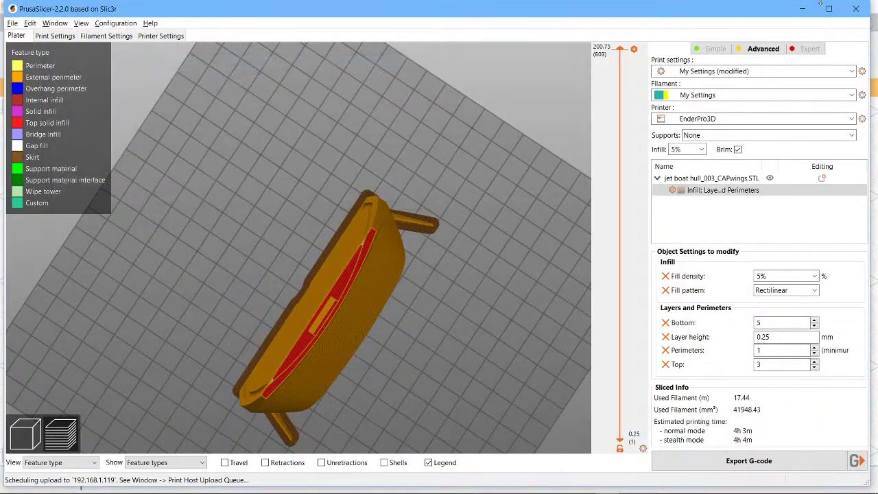
pyautogui.click(800, 10)
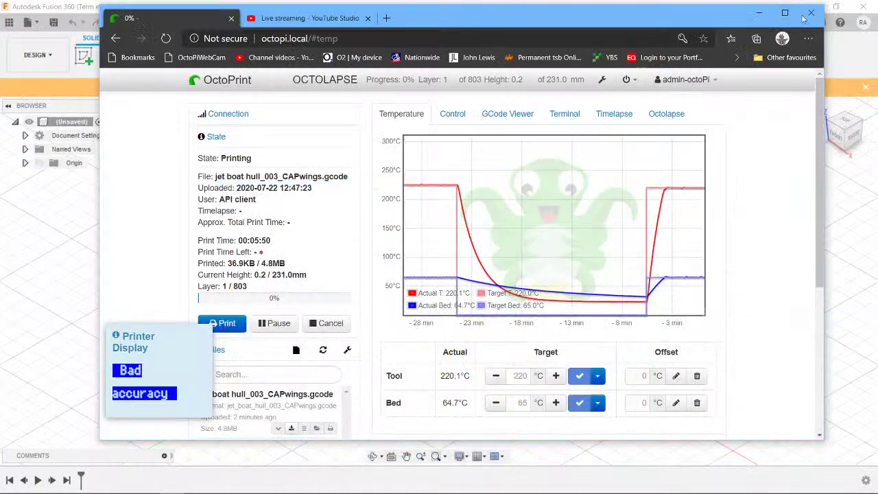
pyautogui.click(756, 15)
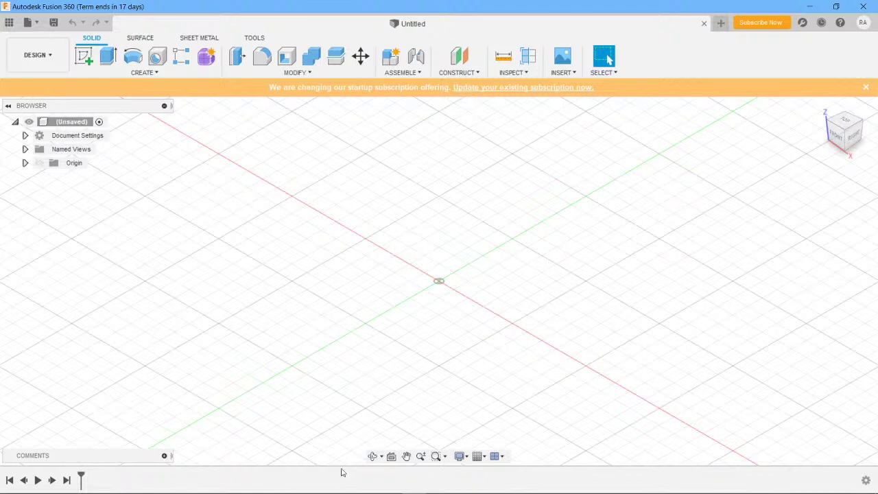
pyautogui.moveTo(270, 484)
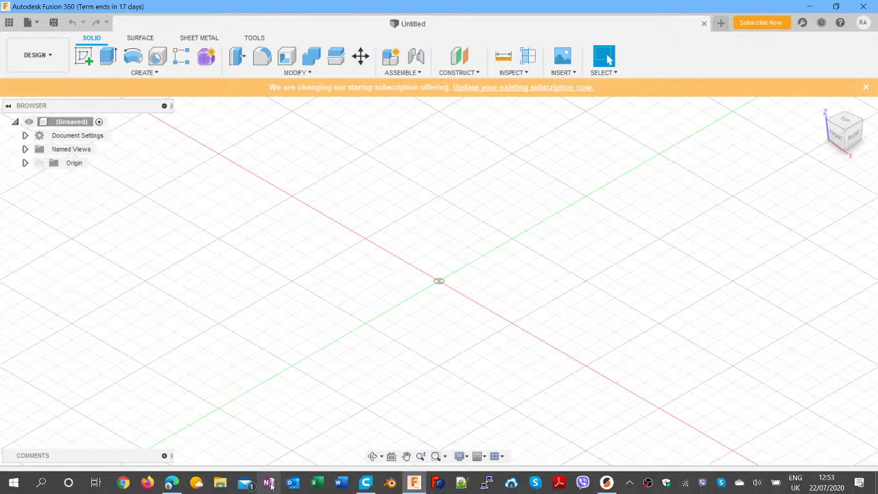
pyautogui.click(171, 486)
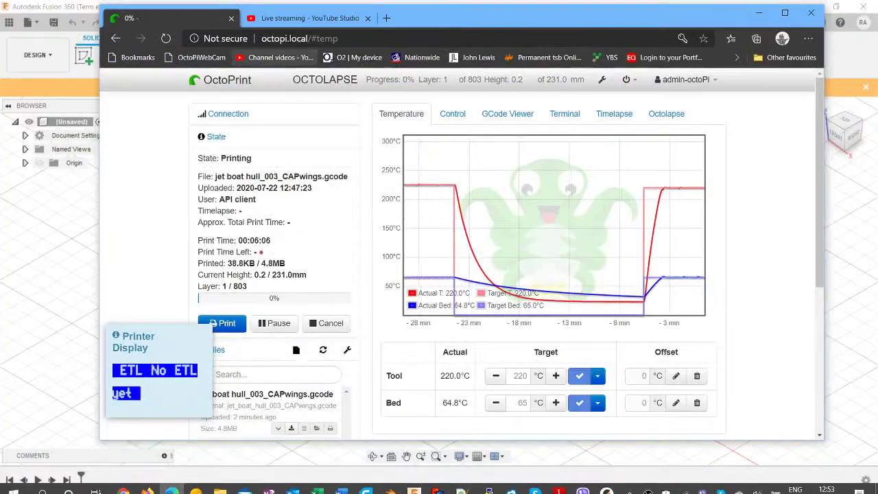
pyautogui.click(388, 18)
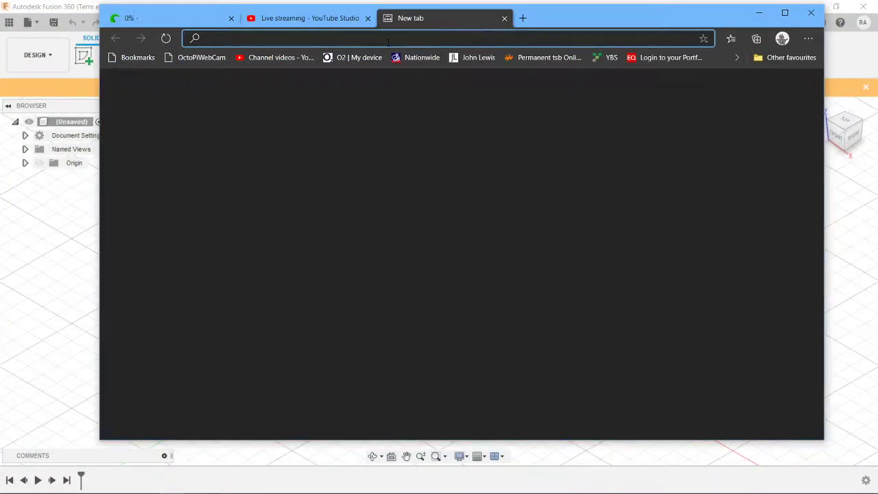
pyautogui.write('smile')
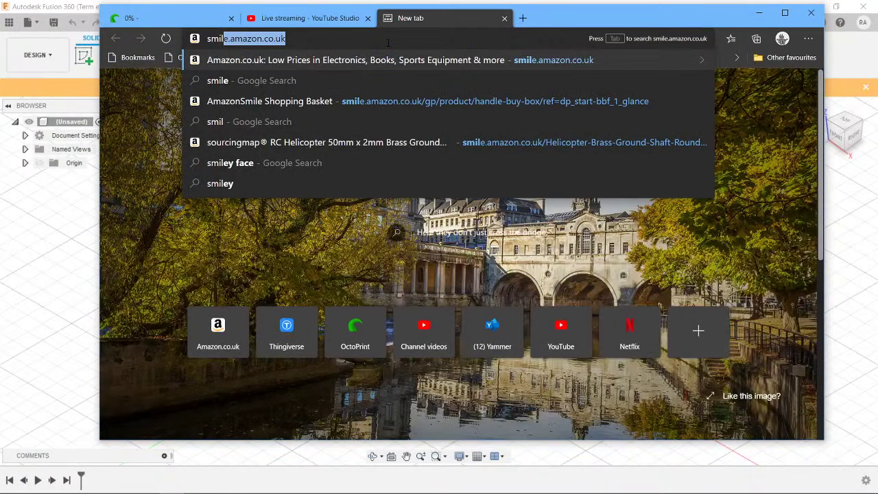
pyautogui.press('Return')
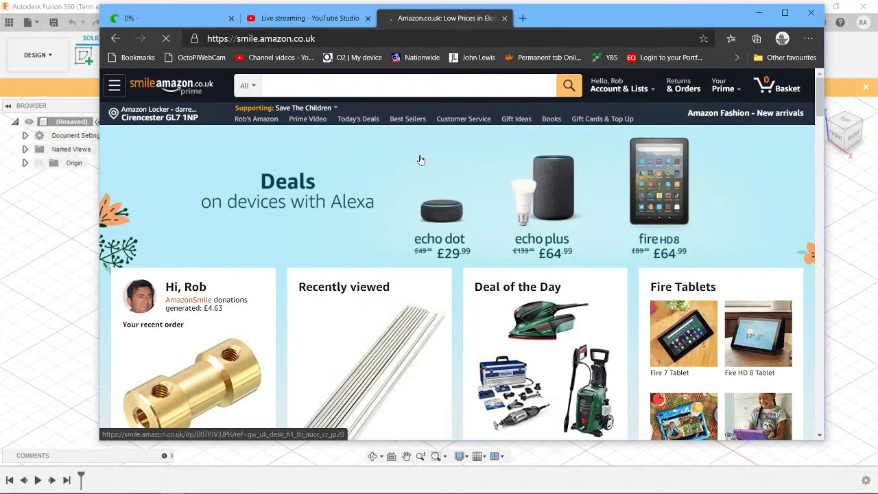
pyautogui.scroll(-2, 421, 160)
pyautogui.click(210, 269)
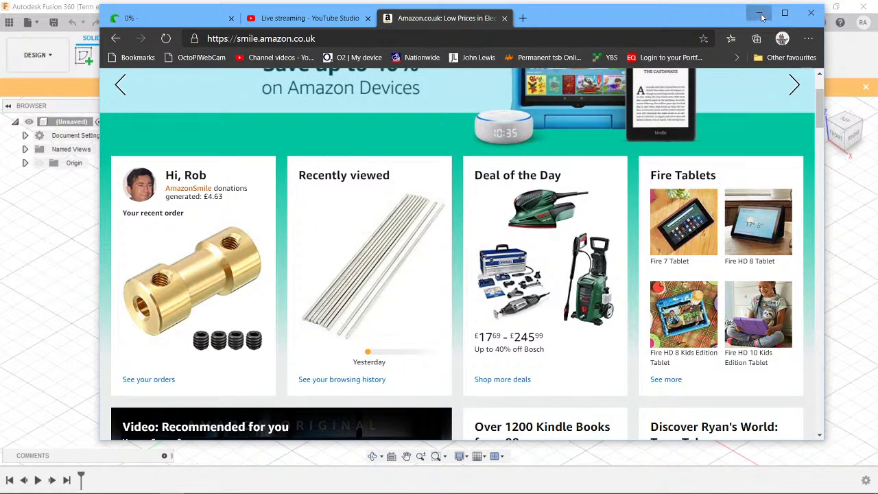
pyautogui.click(760, 14)
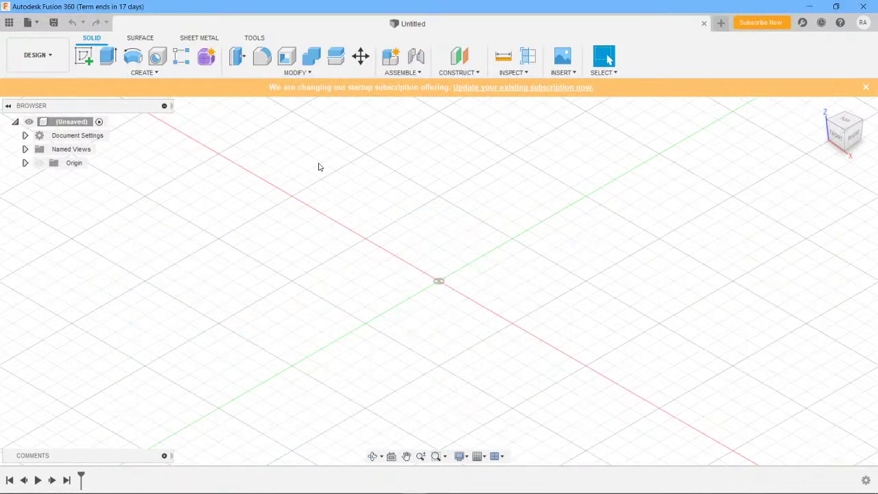
# Start a sketch on the XY plane and draw a 5.8 mm diameter circle at the origin
pyautogui.click(140, 39)
pyautogui.click(84, 56)
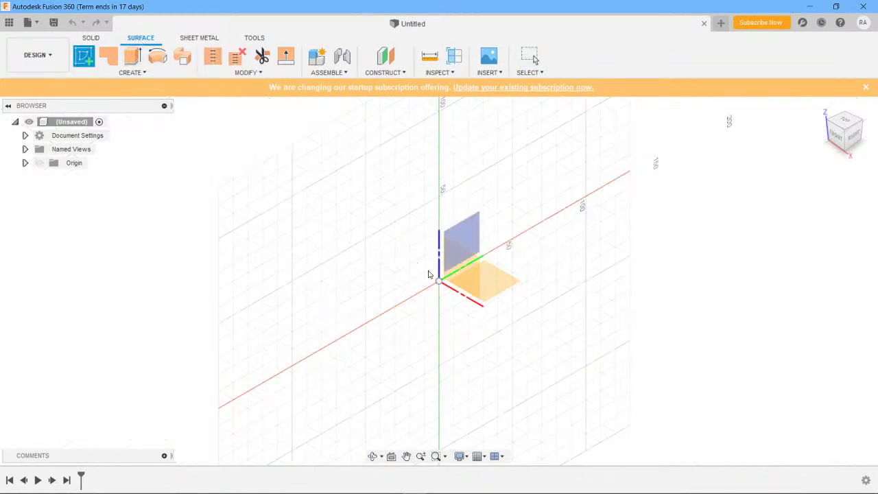
pyautogui.click(489, 284)
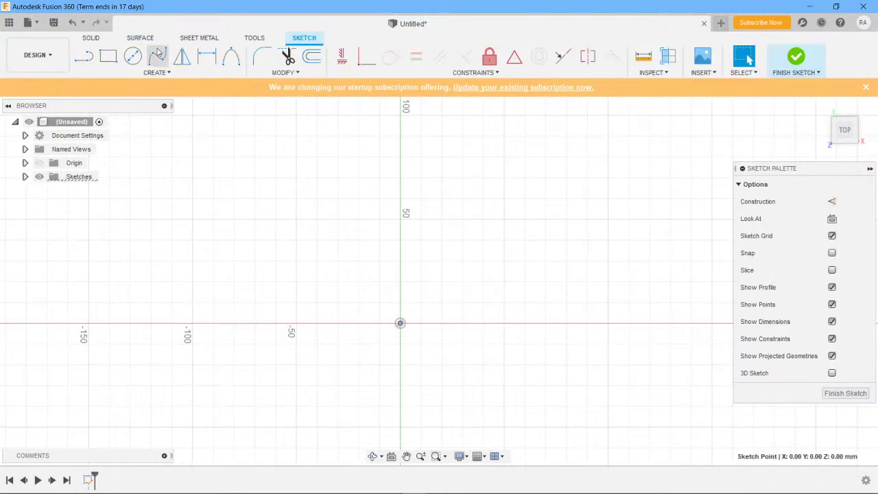
pyautogui.click(133, 56)
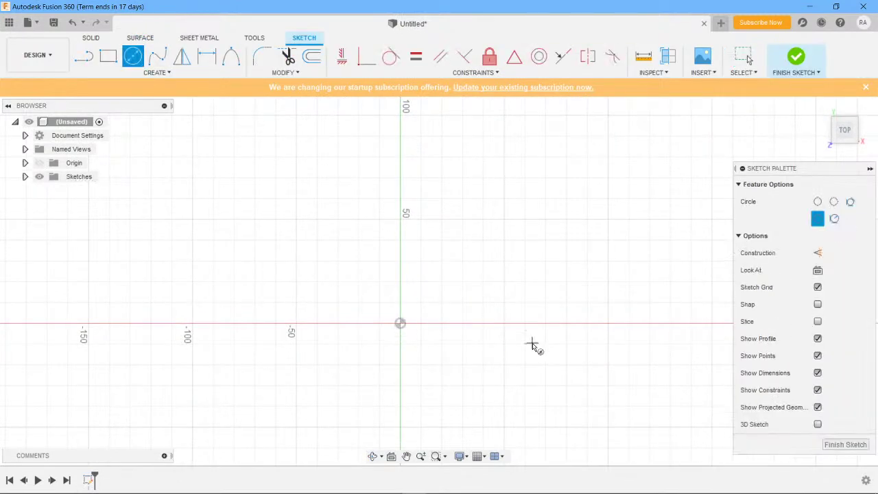
pyautogui.click(400, 324)
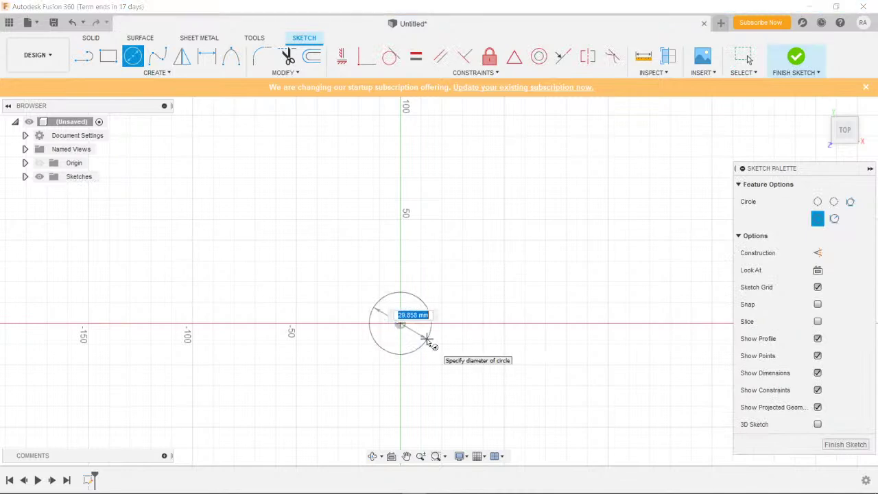
pyautogui.write('5.8')
pyautogui.press('Return')
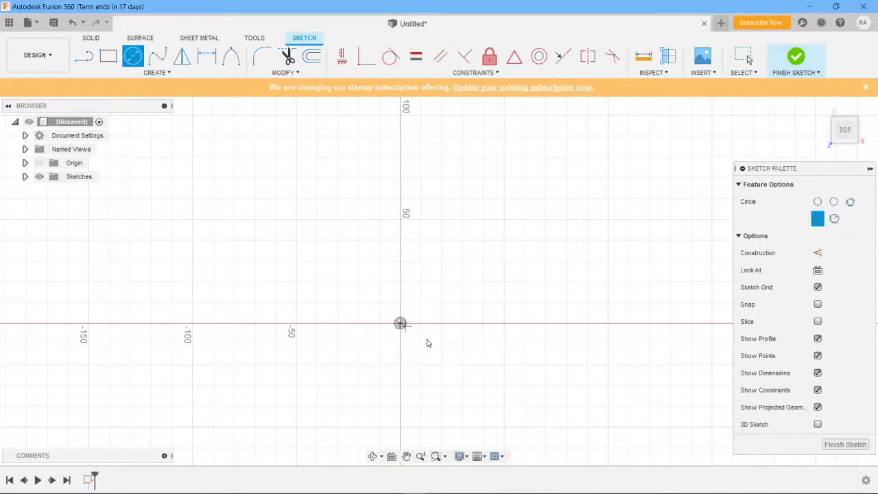
pyautogui.press('Escape')
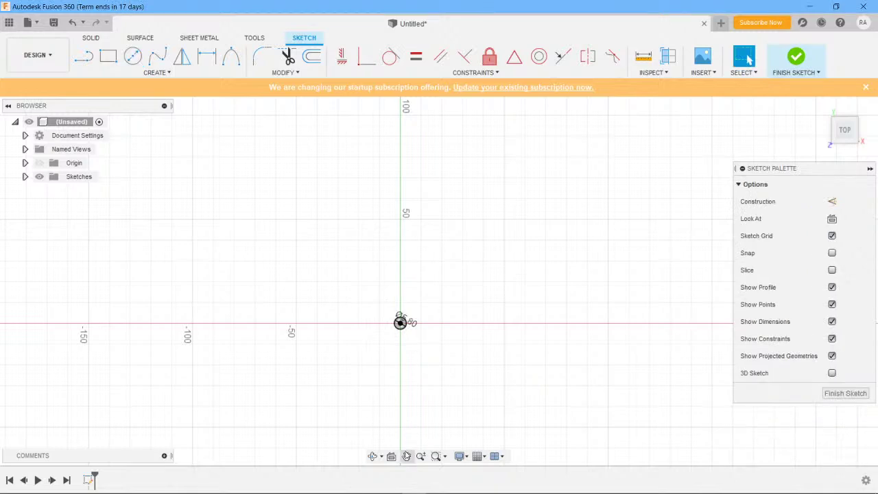
# Zoom in and pan the sketch view to centre the 5.8 mm circle
pyautogui.scroll(1, 473, 277)
pyautogui.scroll(8, 473, 277)
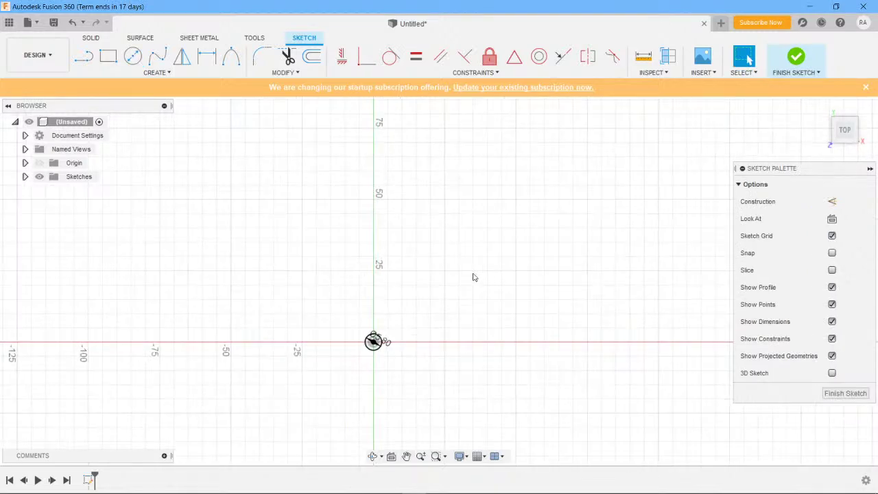
pyautogui.click(406, 456)
pyautogui.moveTo(473, 363); pyautogui.dragTo(496, 253)
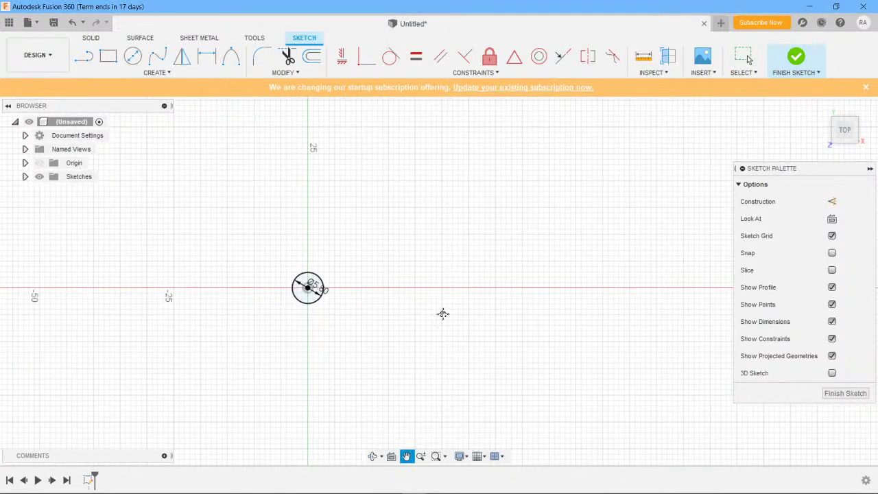
pyautogui.moveTo(443, 313); pyautogui.dragTo(558, 334)
pyautogui.press('Escape')
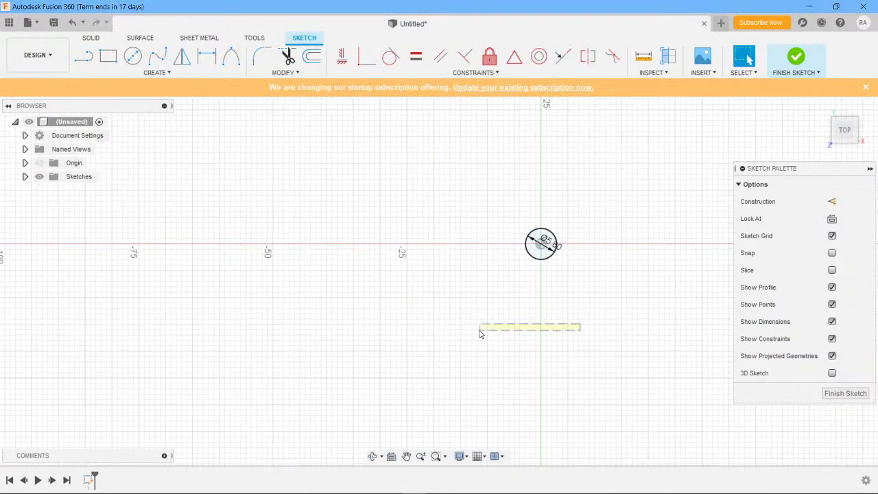
pyautogui.click(405, 456)
pyautogui.moveTo(565, 341); pyautogui.dragTo(431, 361)
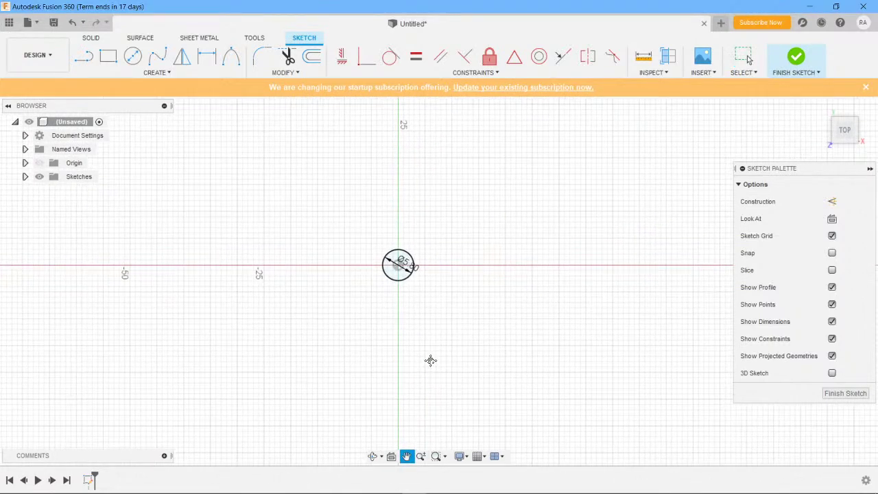
pyautogui.scroll(3, 427, 355)
pyautogui.moveTo(458, 289); pyautogui.dragTo(468, 345)
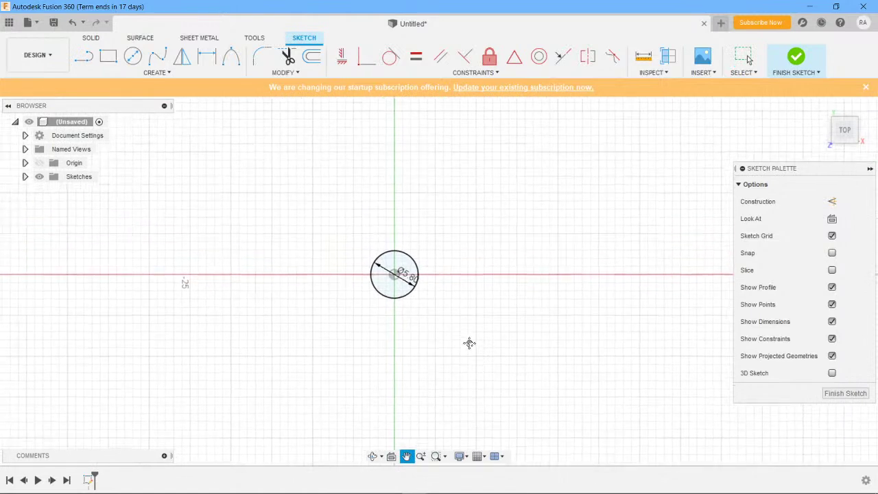
pyautogui.scroll(2, 471, 341)
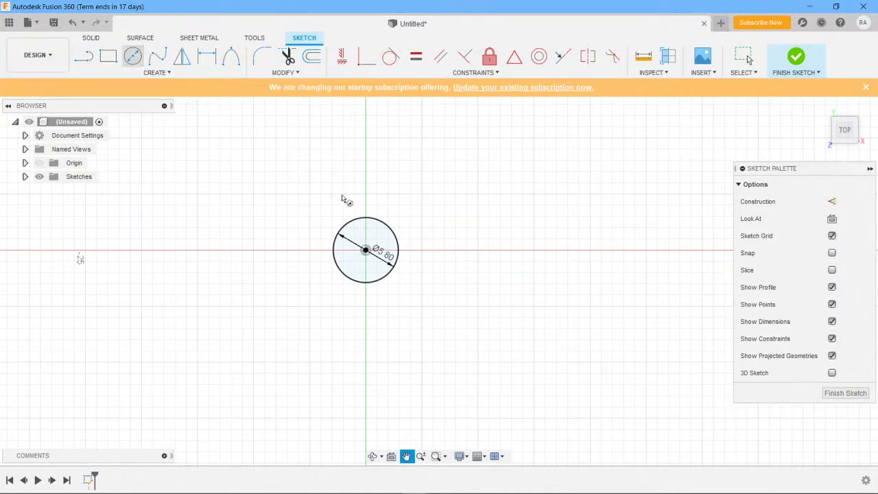
# Draw a concentric 3.8 mm diameter circle at the origin
pyautogui.click(133, 56)
pyautogui.click(366, 250)
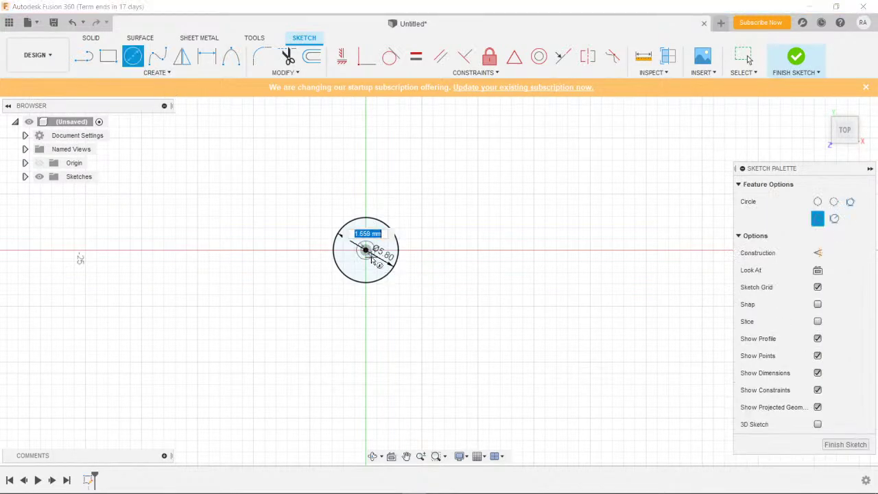
pyautogui.write('3.2')
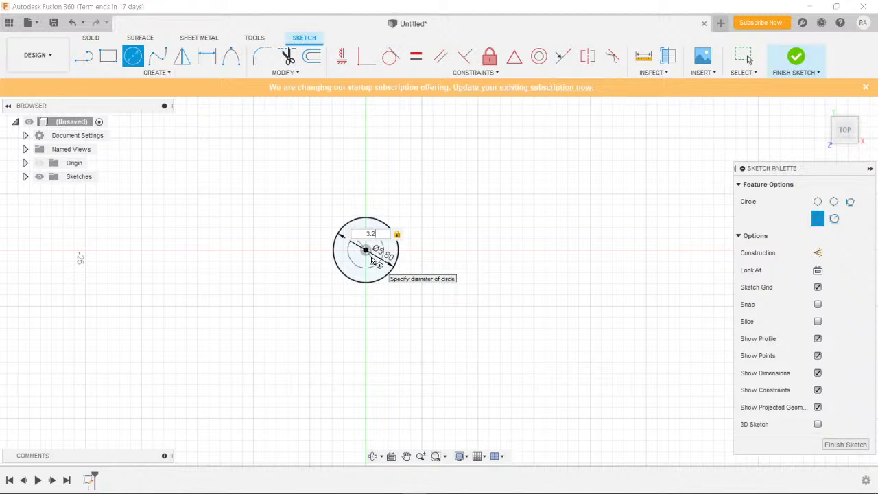
pyautogui.write('8')
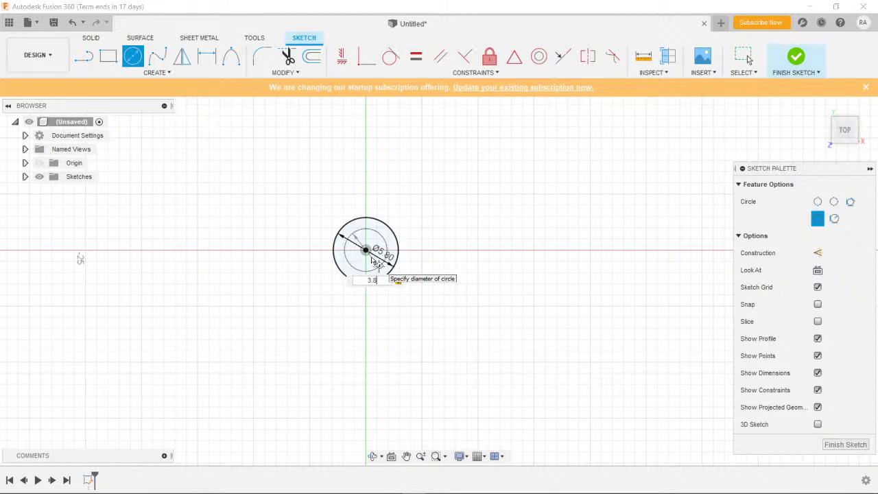
pyautogui.press('Return')
pyautogui.press('Escape')
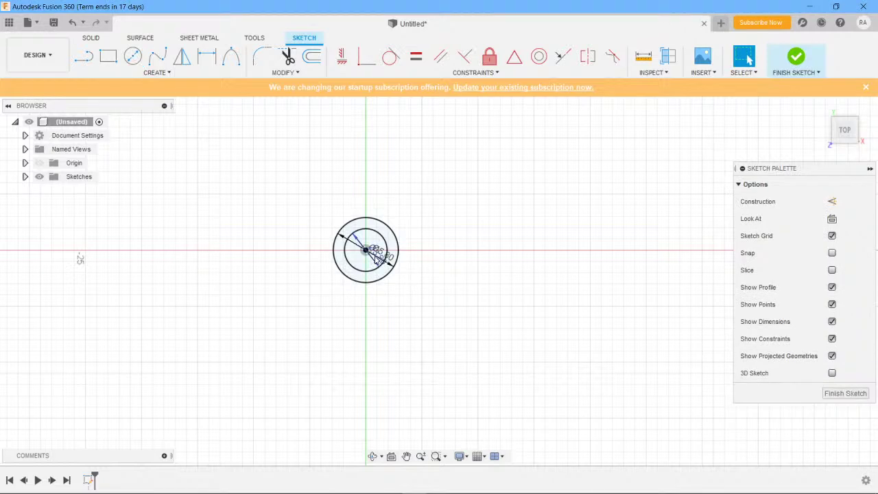
# Extrude the ring profile between the circles 6 mm into a new hollow tube body
pyautogui.click(91, 38)
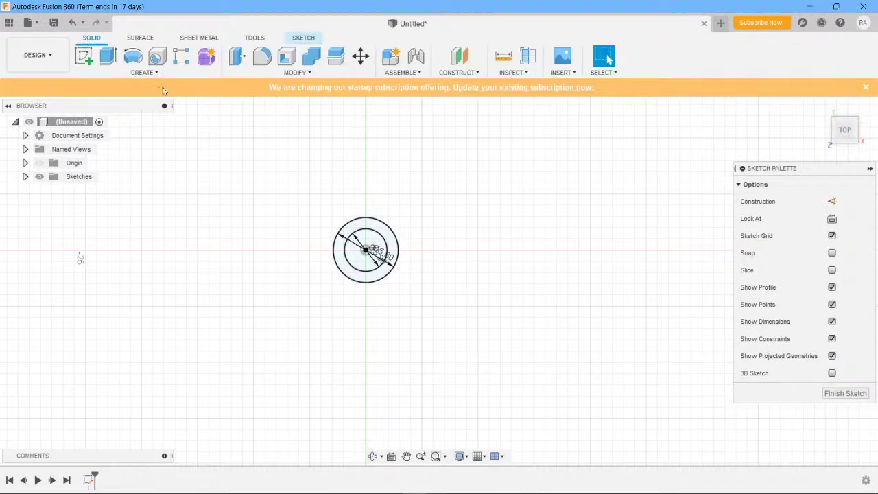
pyautogui.click(386, 238)
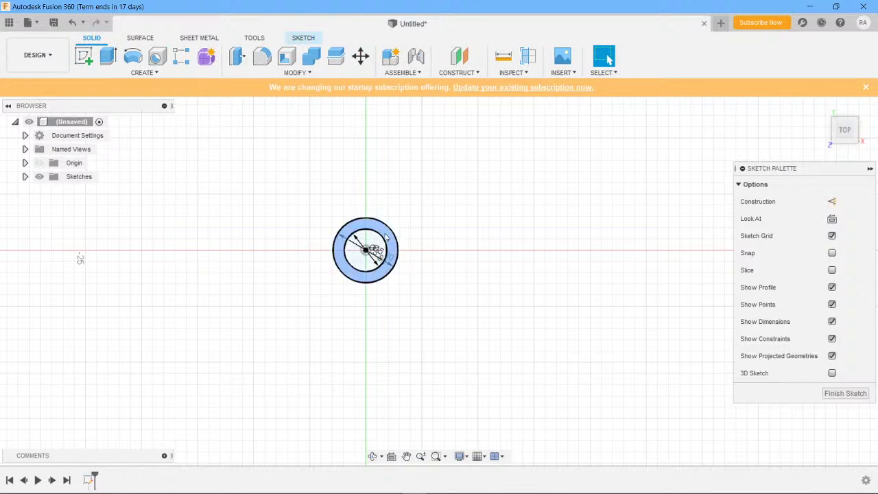
pyautogui.rightClick(386, 238)
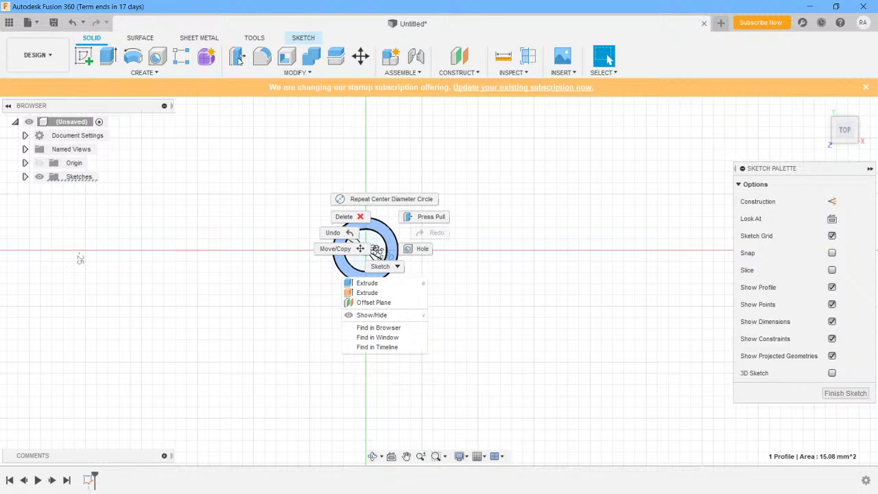
pyautogui.click(110, 56)
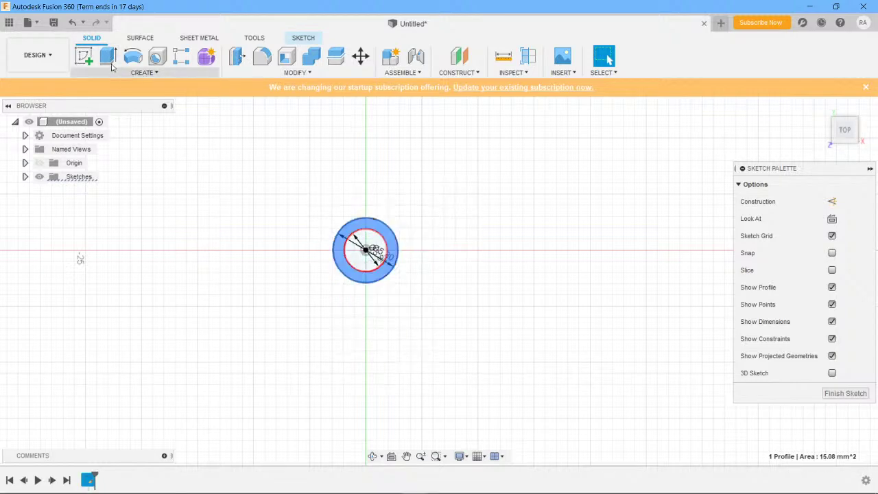
pyautogui.click(110, 56)
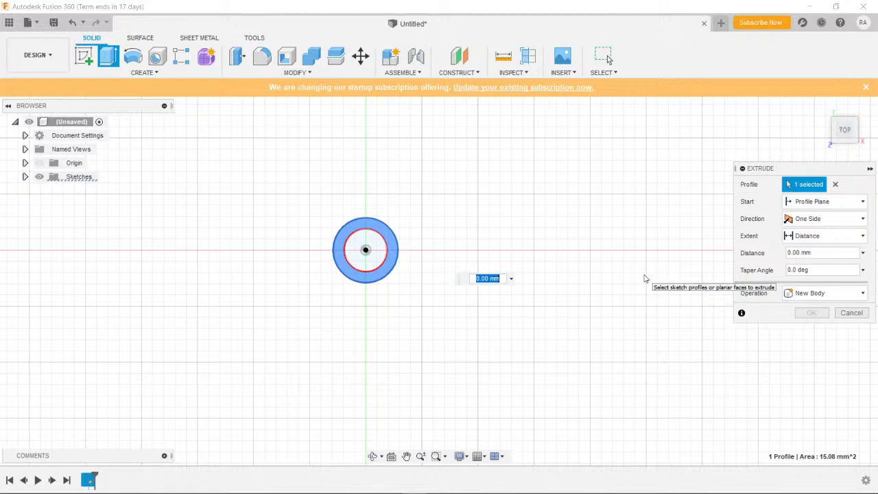
pyautogui.write('6')
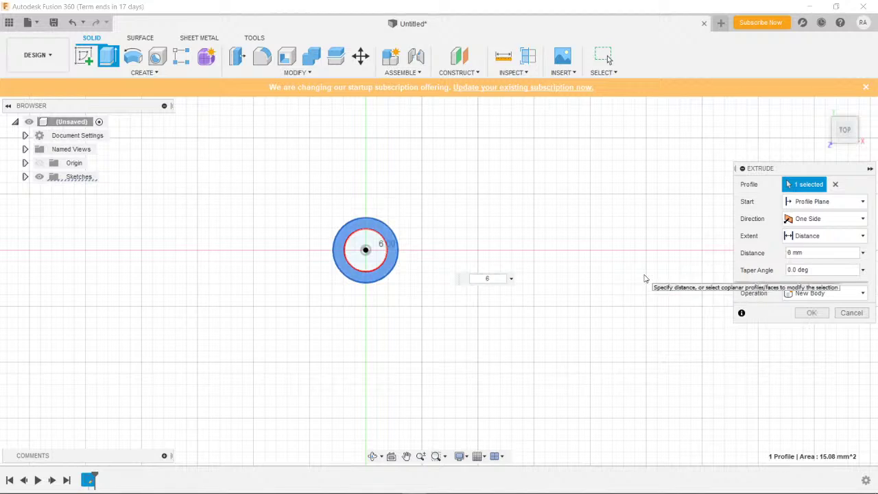
pyautogui.press('Return')
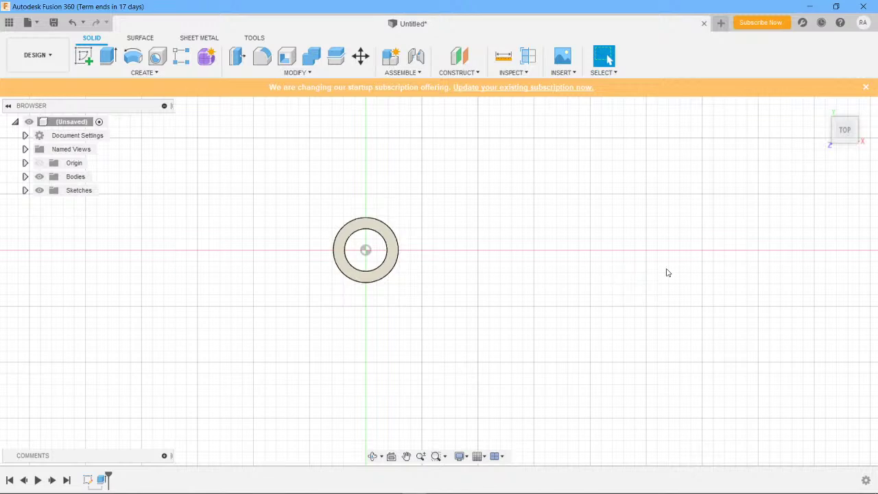
pyautogui.click(822, 109)
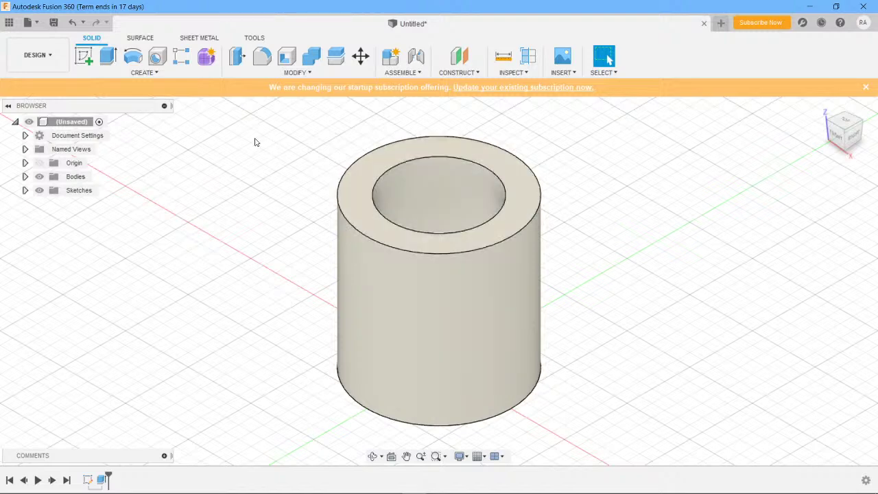
# Apply a 0.5 mm fillet to the tube's outer and inner top circular edges
pyautogui.click(262, 59)
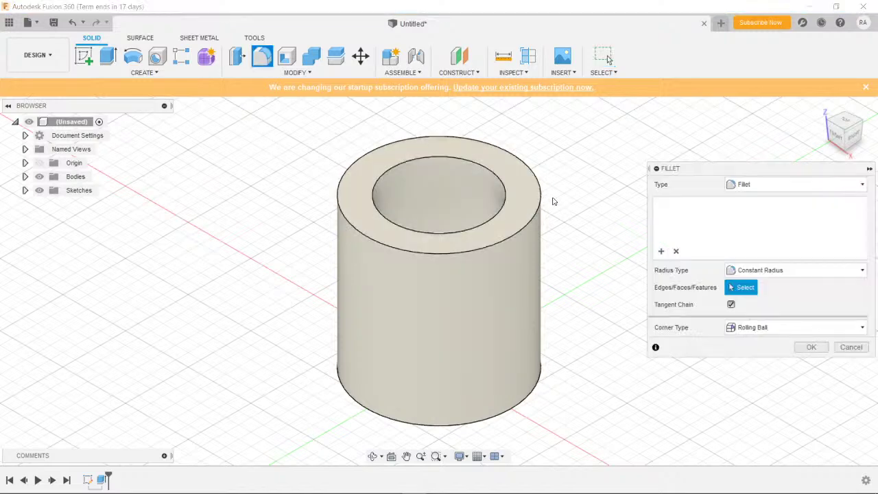
pyautogui.click(551, 213)
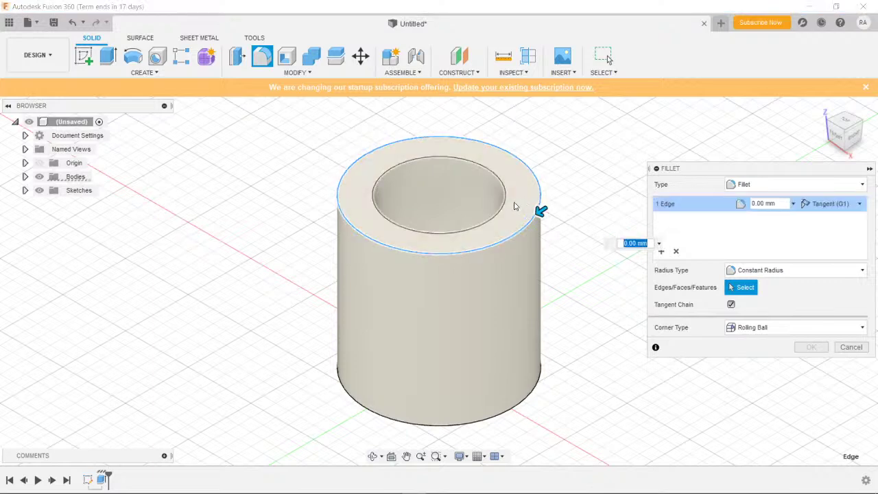
pyautogui.click(501, 210)
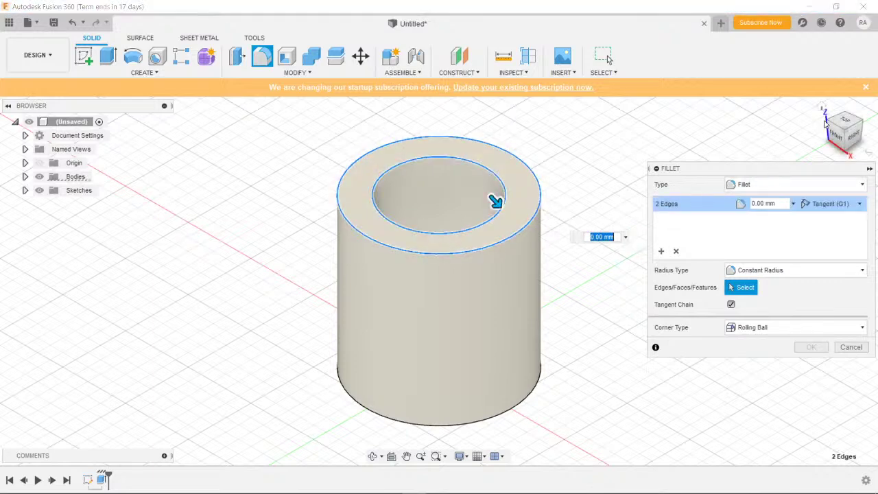
pyautogui.click(845, 139)
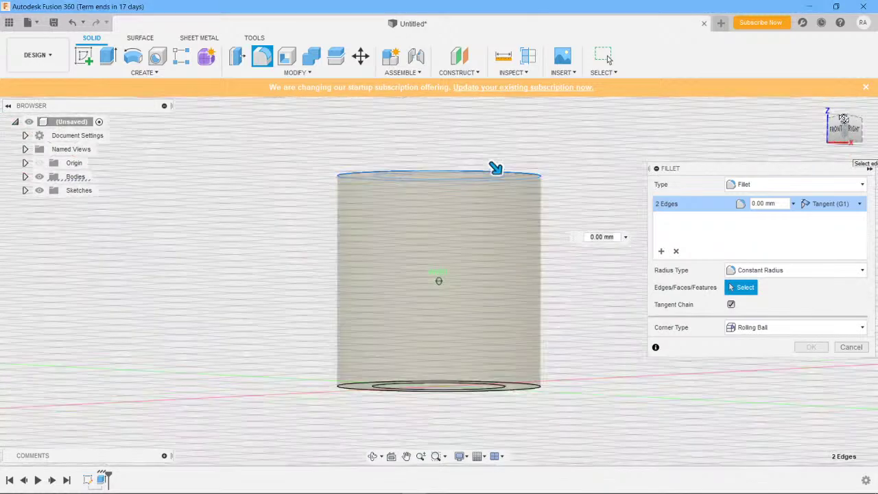
pyautogui.moveTo(844, 116); pyautogui.dragTo(532, 267)
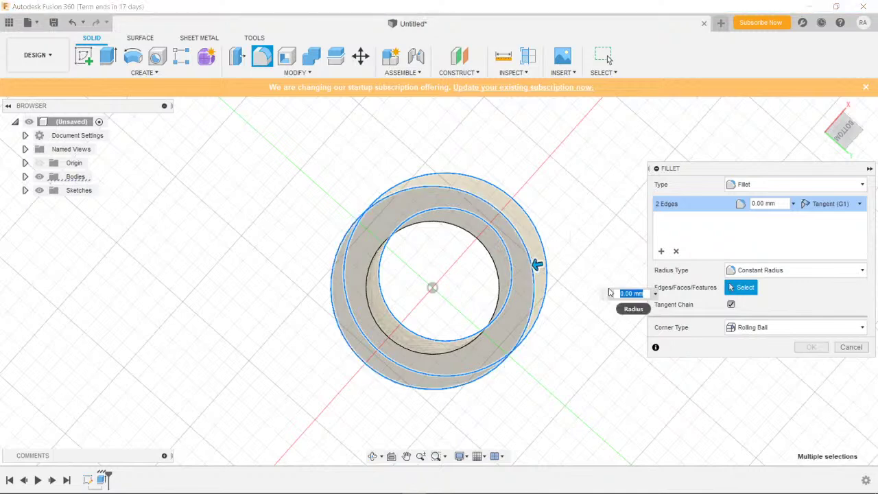
pyautogui.write('0.5')
pyautogui.press('Return')
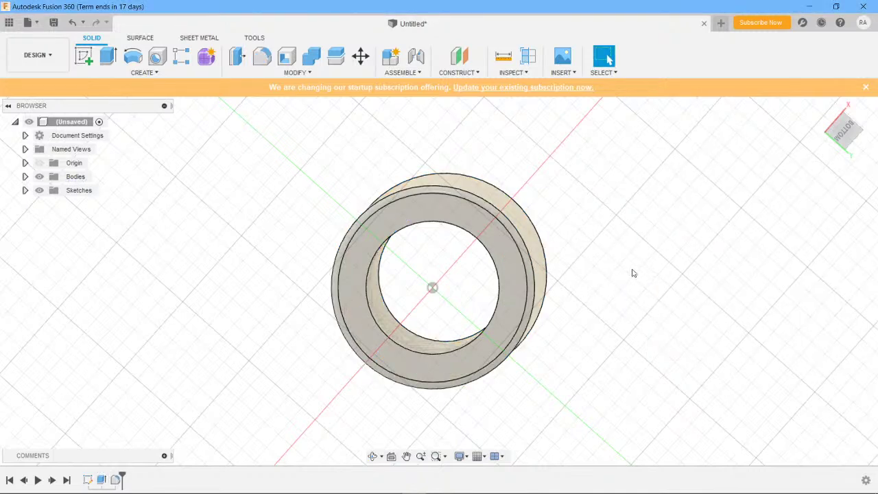
pyautogui.moveTo(823, 127)
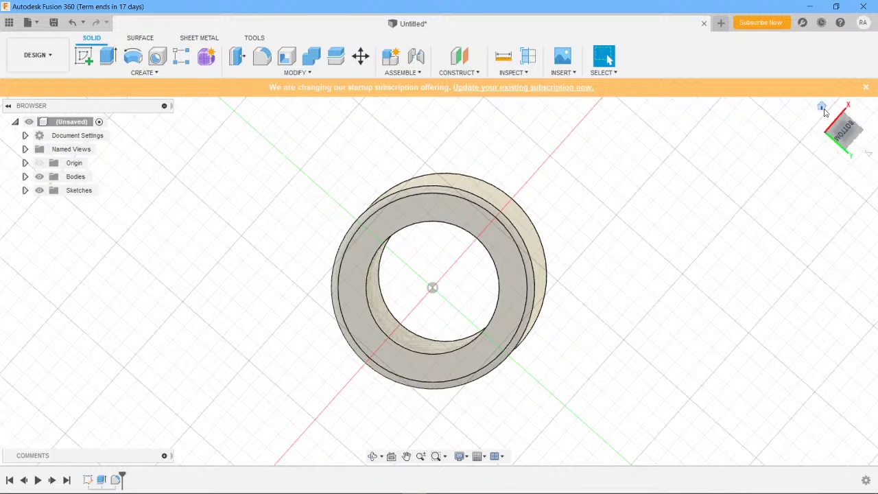
pyautogui.click(821, 108)
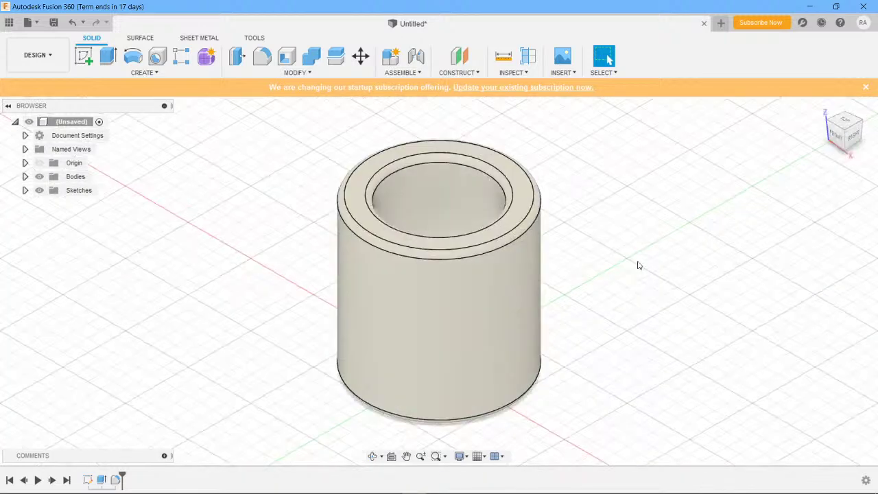
pyautogui.click(382, 456)
pyautogui.click(377, 426)
pyautogui.moveTo(604, 268); pyautogui.dragTo(674, 281)
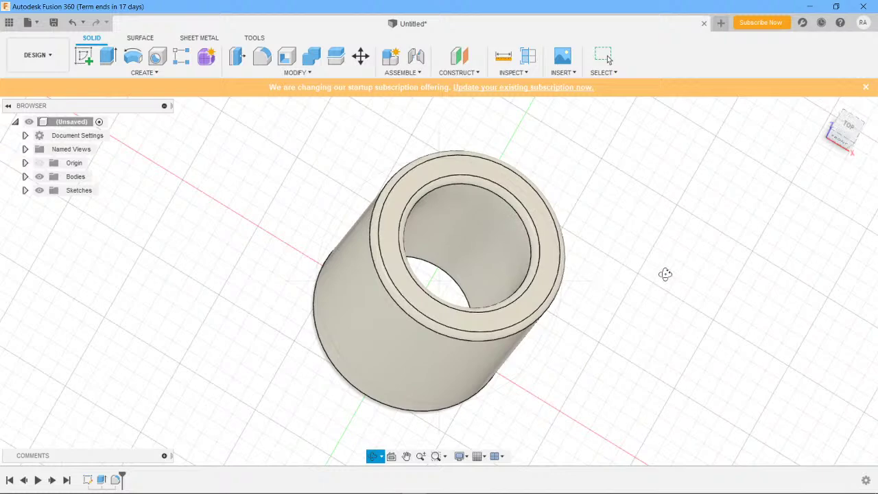
pyautogui.moveTo(668, 275); pyautogui.dragTo(631, 254)
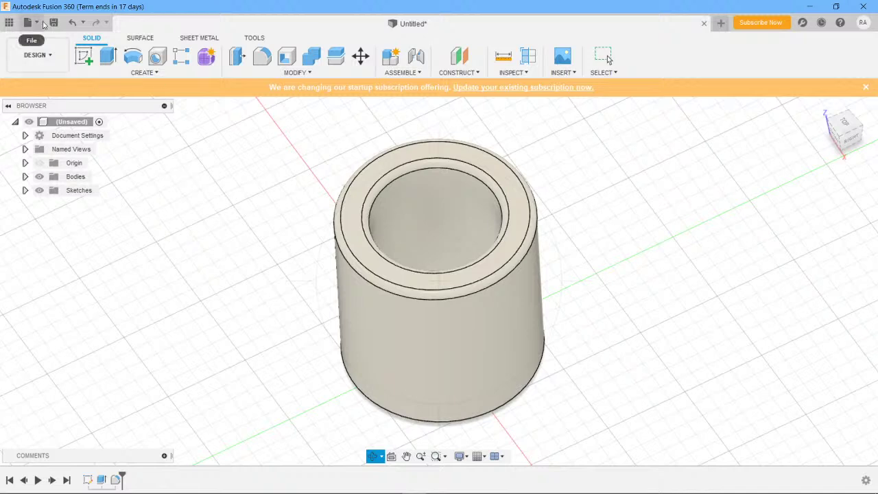
# Mesh the tube body at High refinement in the 3D Print dialog, sending it to PrusaSlicer
pyautogui.click(42, 23)
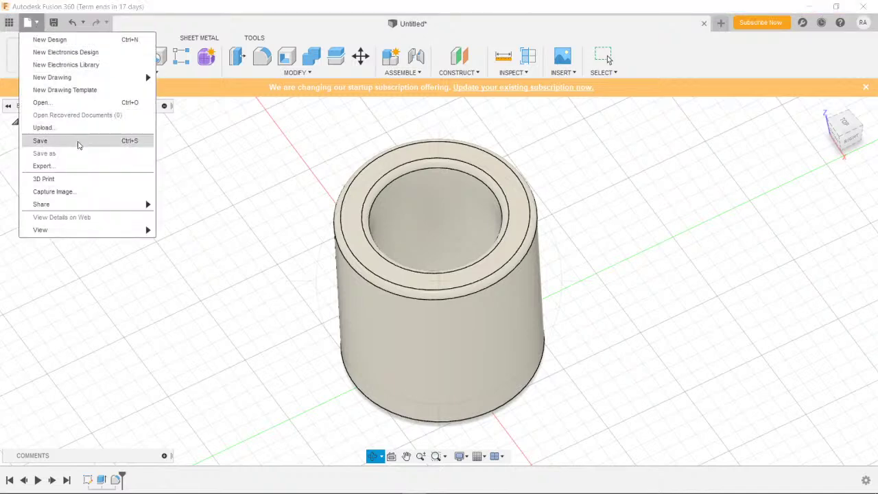
pyautogui.click(62, 181)
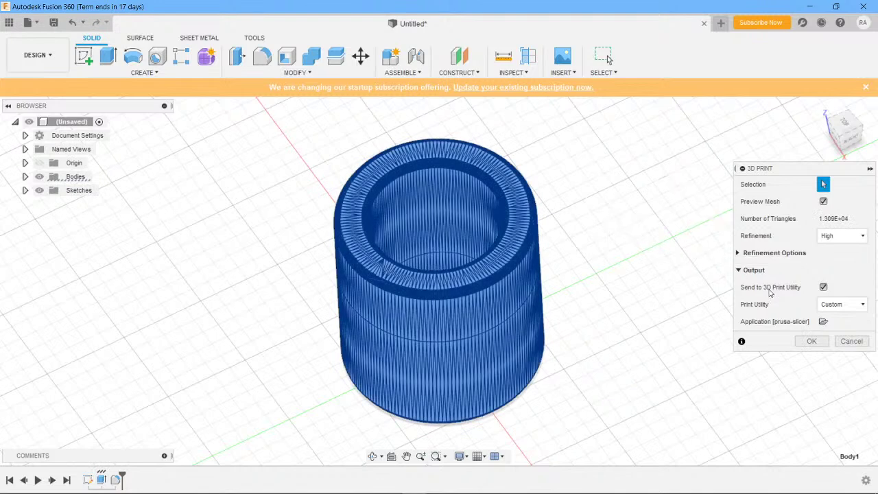
pyautogui.click(823, 323)
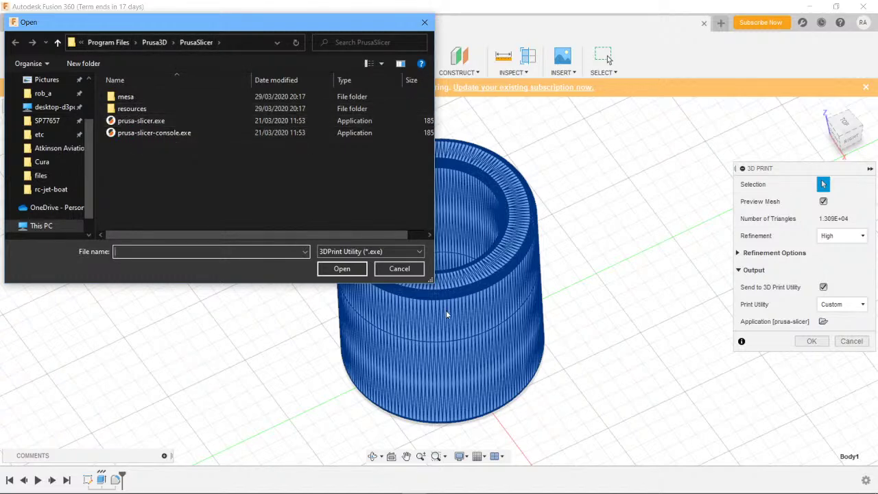
pyautogui.click(395, 269)
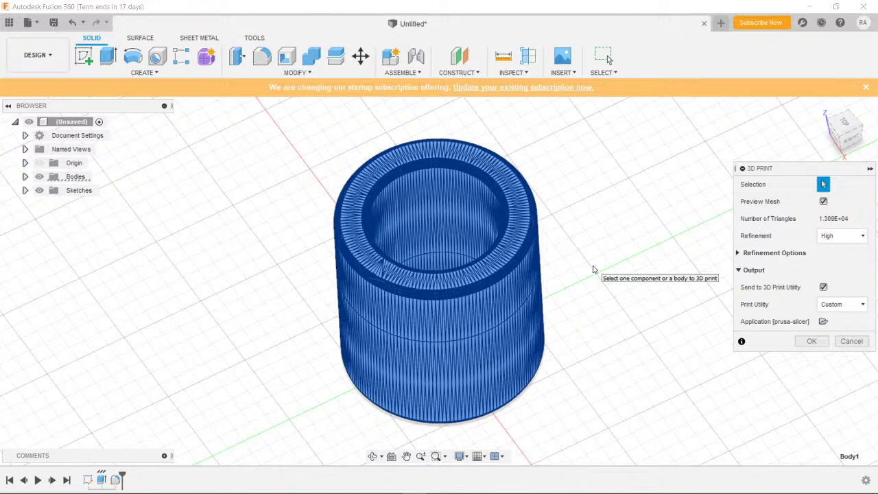
# Send the tube mesh to PrusaSlicer and tilt the view to look down on it
pyautogui.click(812, 341)
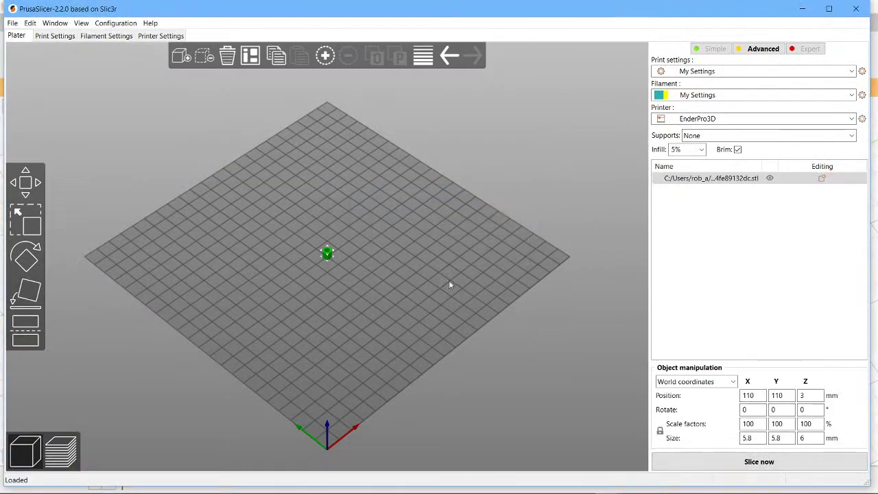
pyautogui.scroll(12, 460, 253)
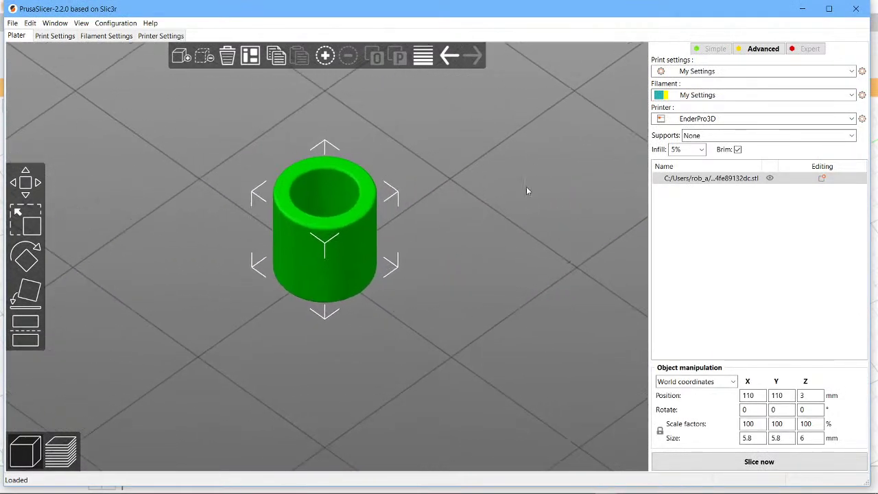
pyautogui.moveTo(523, 202); pyautogui.dragTo(528, 240)
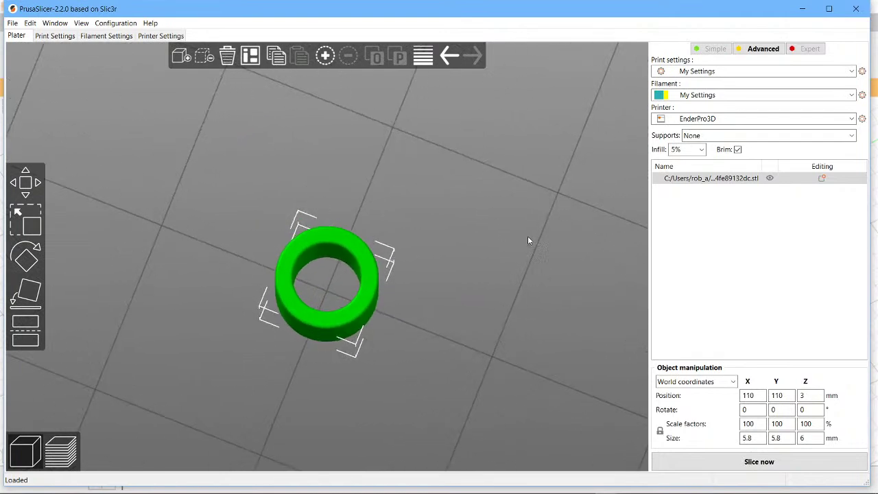
# Add per-object layer and perimeter settings, set infill to 0% and slice the bush
pyautogui.click(823, 185)
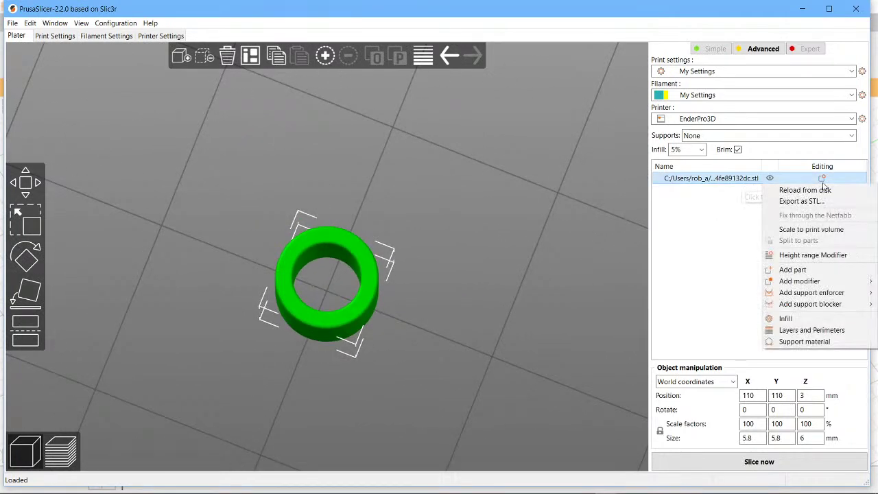
pyautogui.click(836, 331)
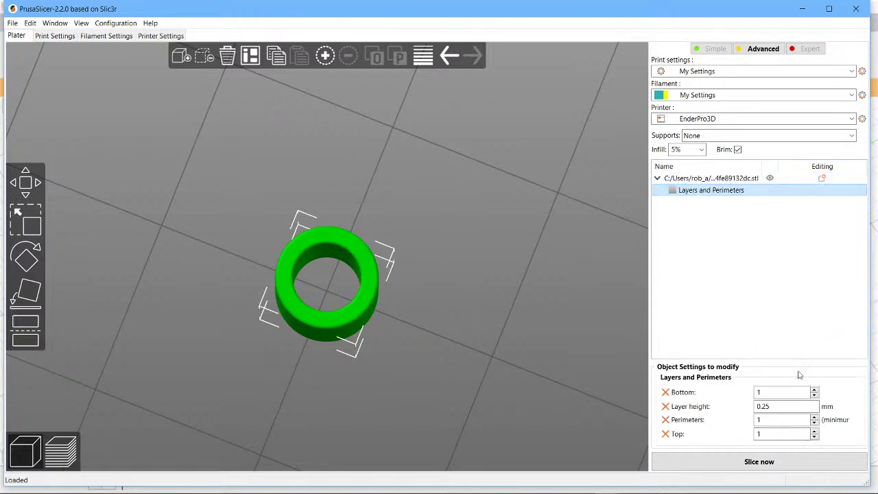
pyautogui.click(775, 420)
pyautogui.press('BackSpace')
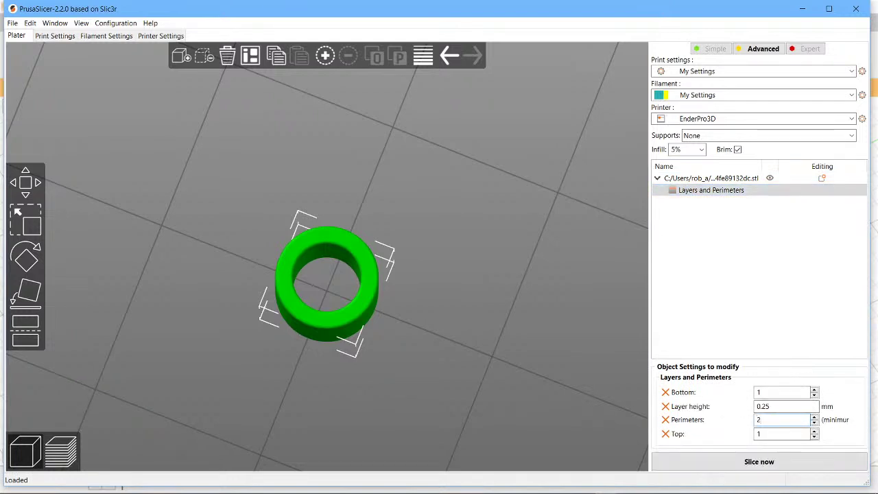
pyautogui.click(703, 150)
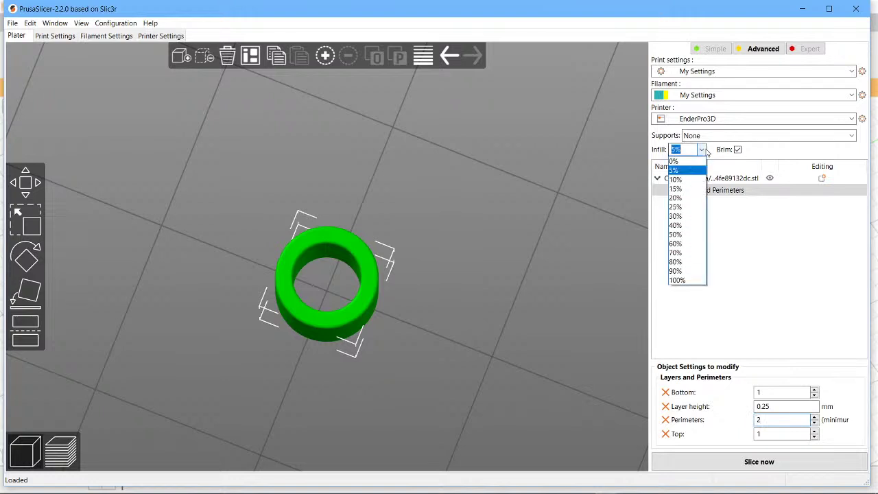
pyautogui.click(693, 161)
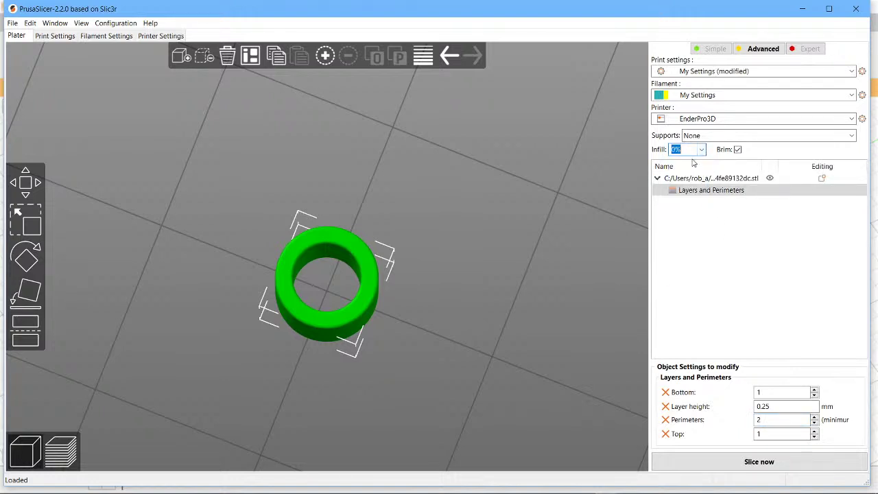
pyautogui.click(760, 461)
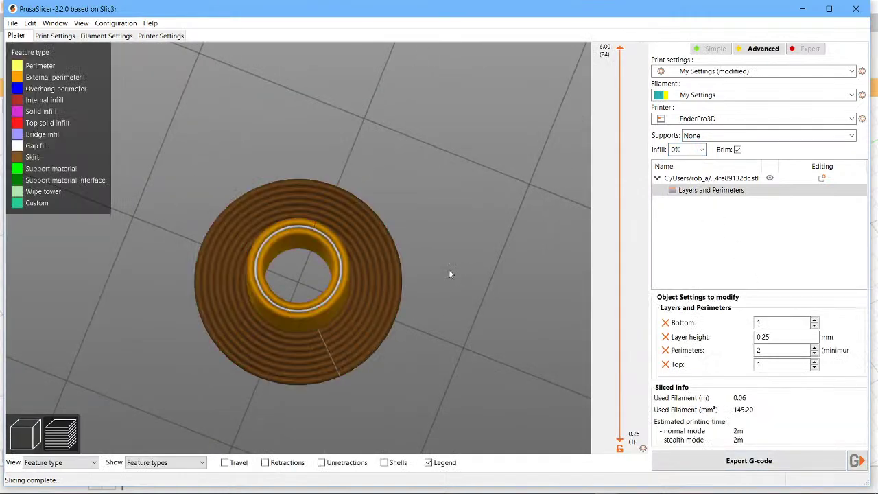
pyautogui.moveTo(621, 50)
pyautogui.mouseDown()
pyautogui.moveTo(624, 140)
pyautogui.moveTo(612, 40)
pyautogui.mouseUp()
pyautogui.moveTo(515, 213); pyautogui.dragTo(462, 202)
pyautogui.scroll(5, 485, 217)
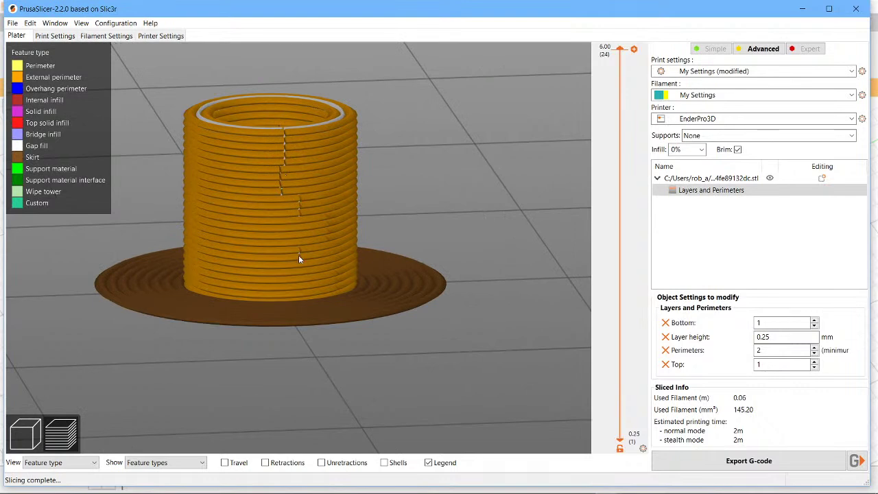
pyautogui.moveTo(502, 119); pyautogui.dragTo(522, 140)
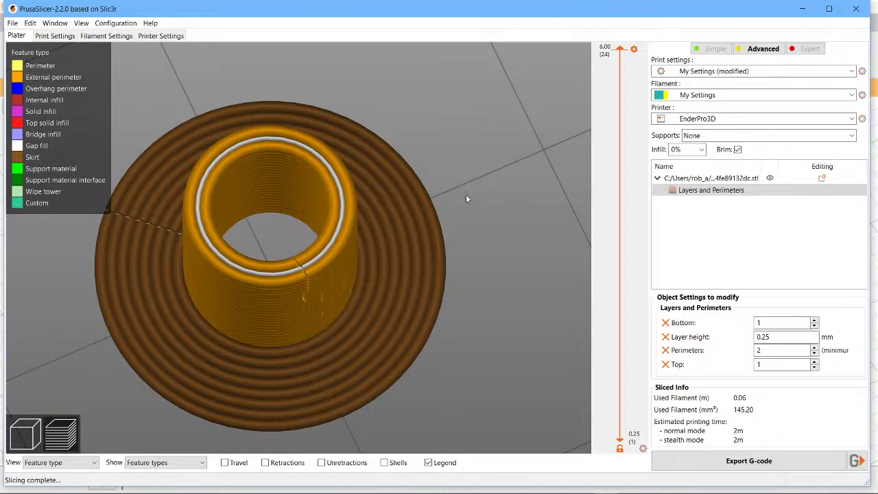
# Start a new design in Fusion 360 and begin a sketch on the XY ground plane
pyautogui.hotkey('alt', 'Tab')
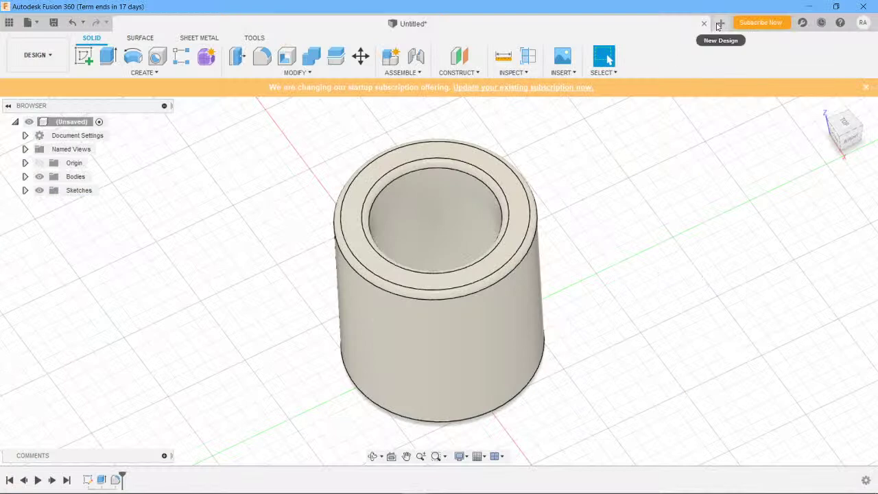
pyautogui.click(720, 23)
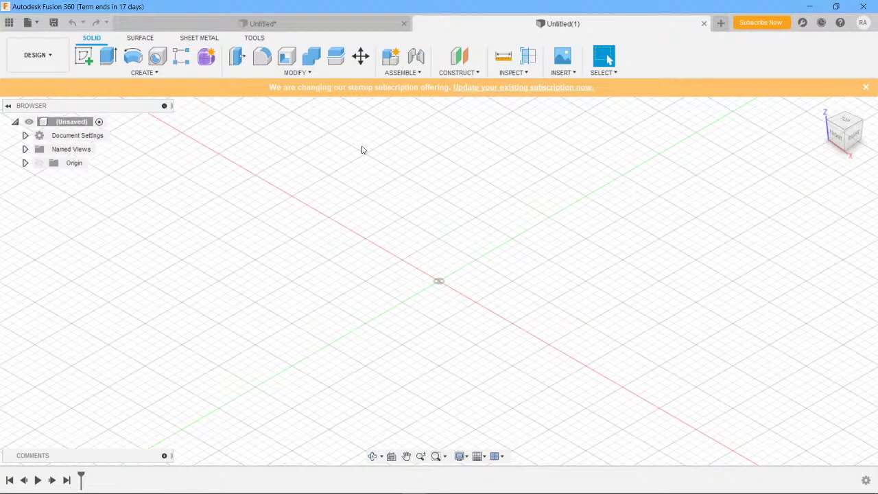
pyautogui.click(142, 39)
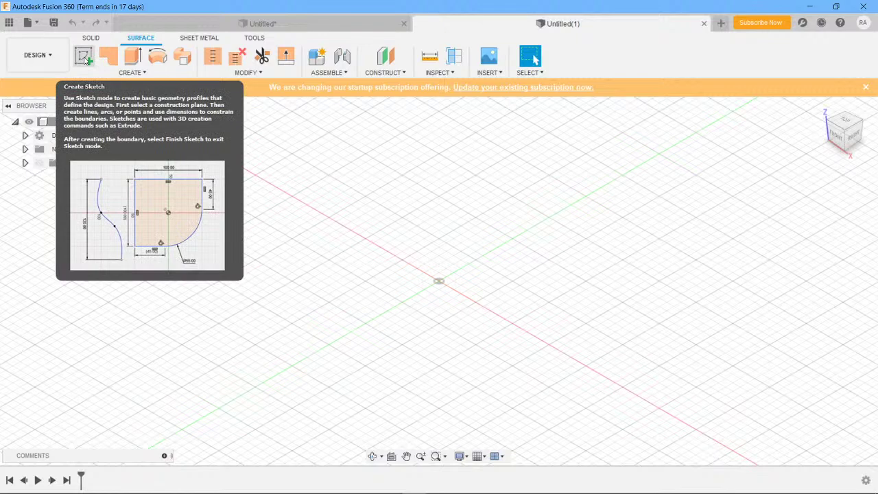
pyautogui.click(85, 60)
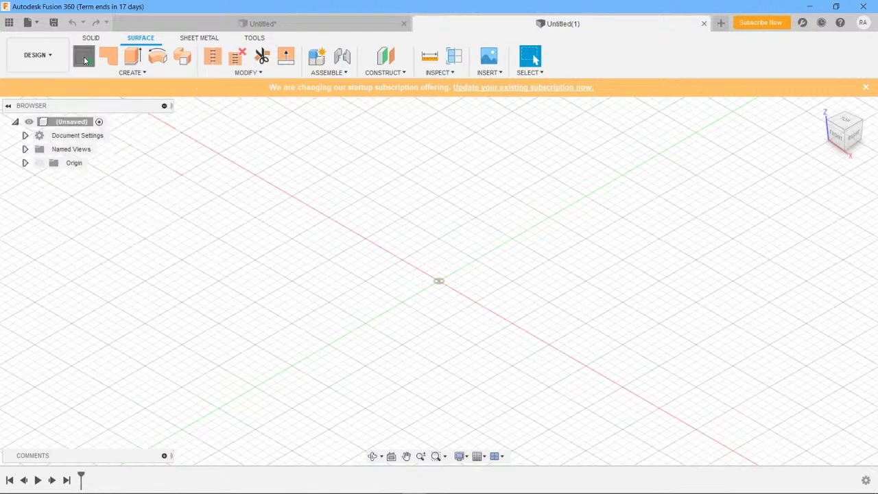
pyautogui.click(499, 287)
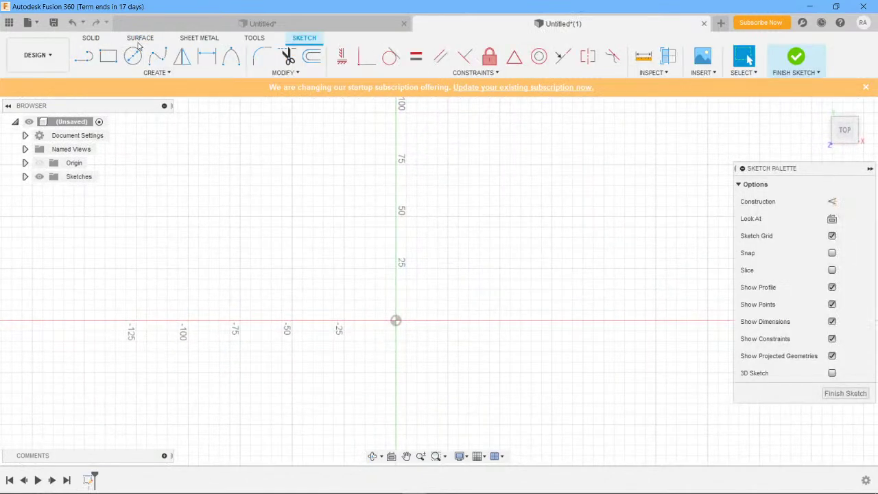
# Draw a 5.8 mm diameter circle centred on the origin
pyautogui.click(133, 56)
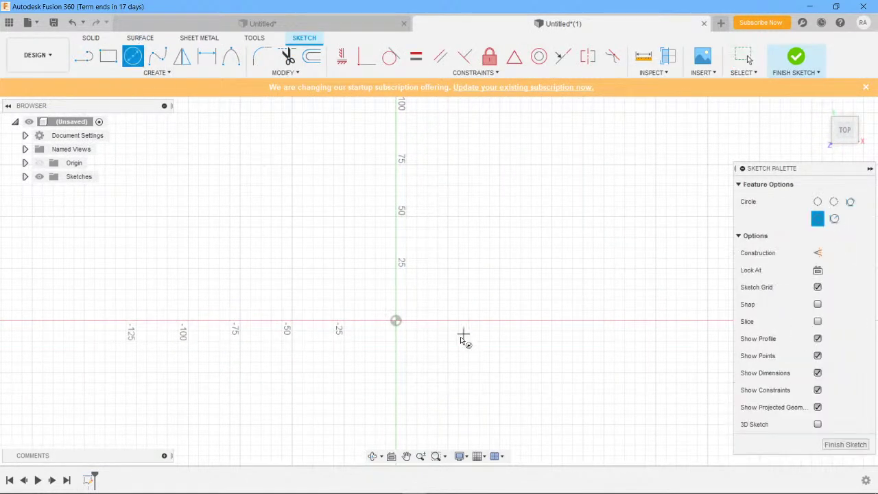
pyautogui.click(395, 321)
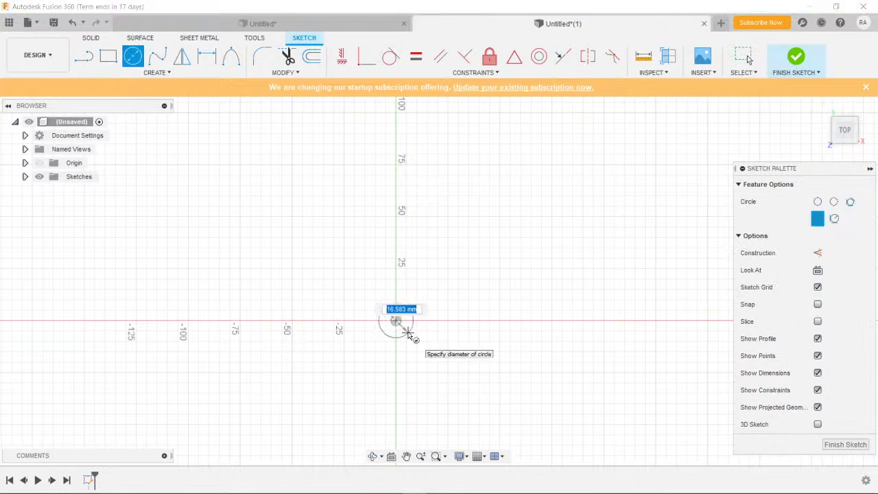
pyautogui.write('6')
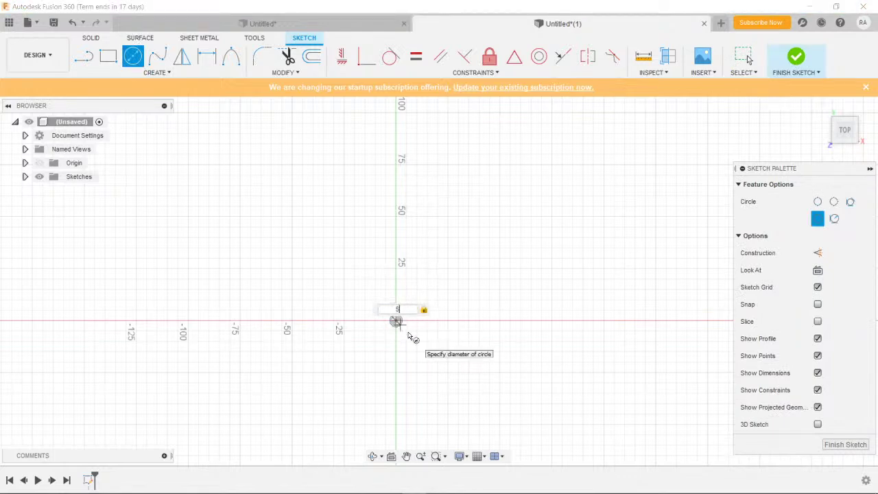
pyautogui.write('.8')
pyautogui.press('Return')
pyautogui.press('Escape')
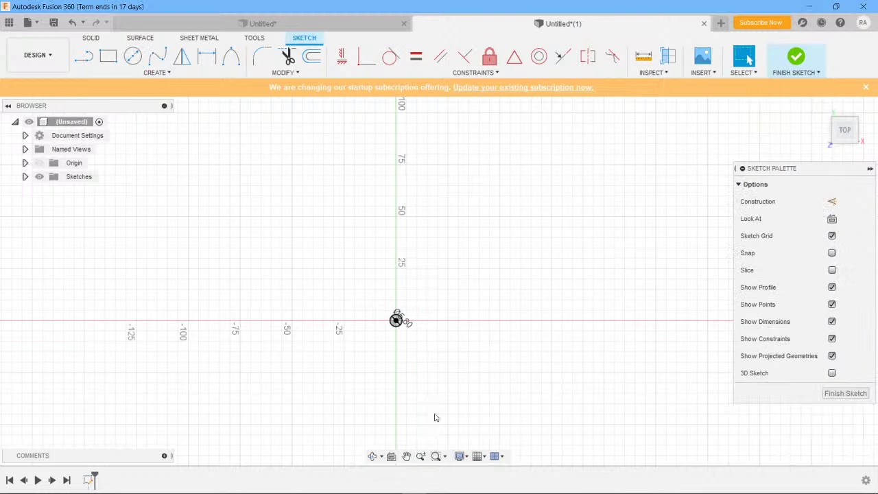
# Draw a concentric 3.8 mm diameter inner circle at the origin
pyautogui.scroll(5, 469, 349)
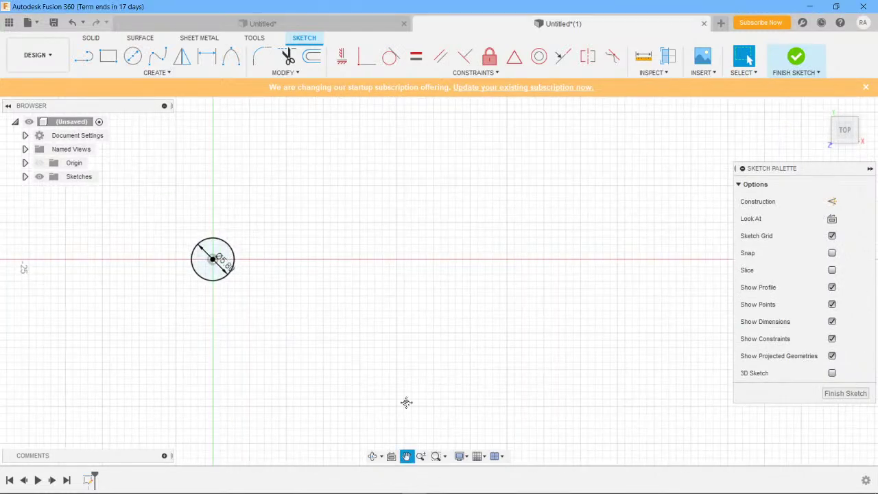
pyautogui.click(407, 456)
pyautogui.moveTo(363, 315); pyautogui.dragTo(546, 329)
pyautogui.scroll(3, 547, 330)
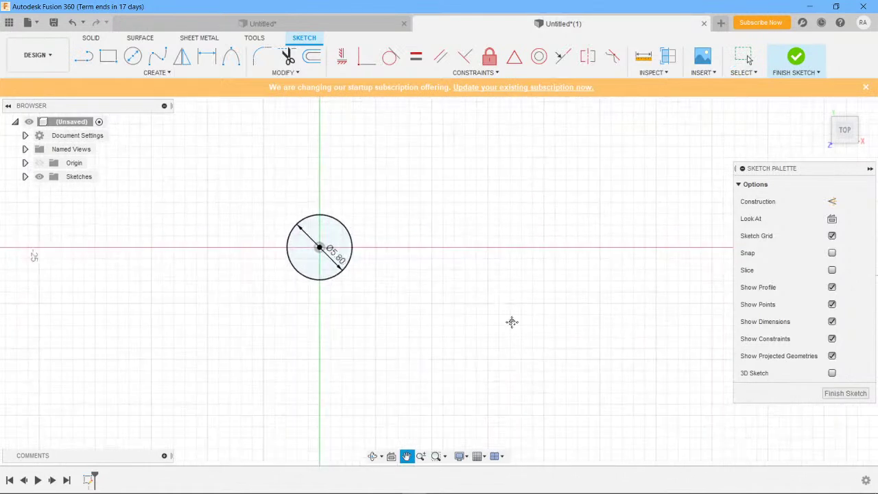
pyautogui.moveTo(487, 316)
pyautogui.mouseDown()
pyautogui.moveTo(503, 337)
pyautogui.moveTo(529, 333)
pyautogui.mouseUp()
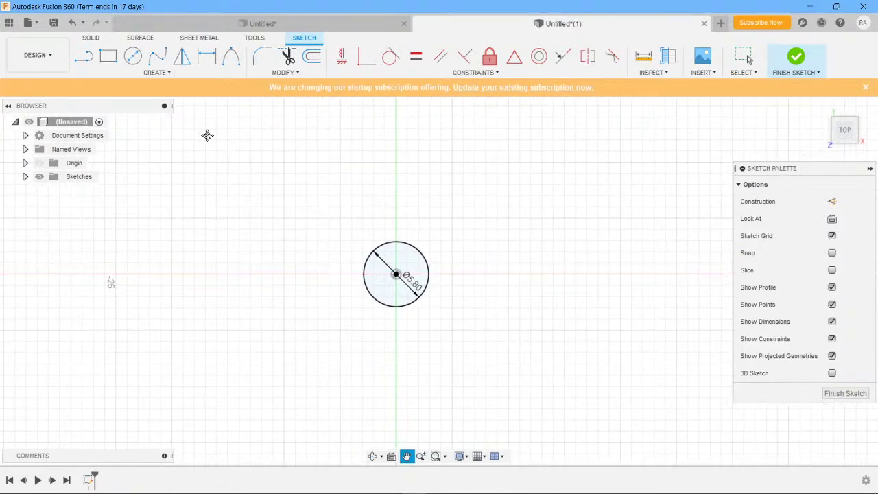
pyautogui.click(133, 56)
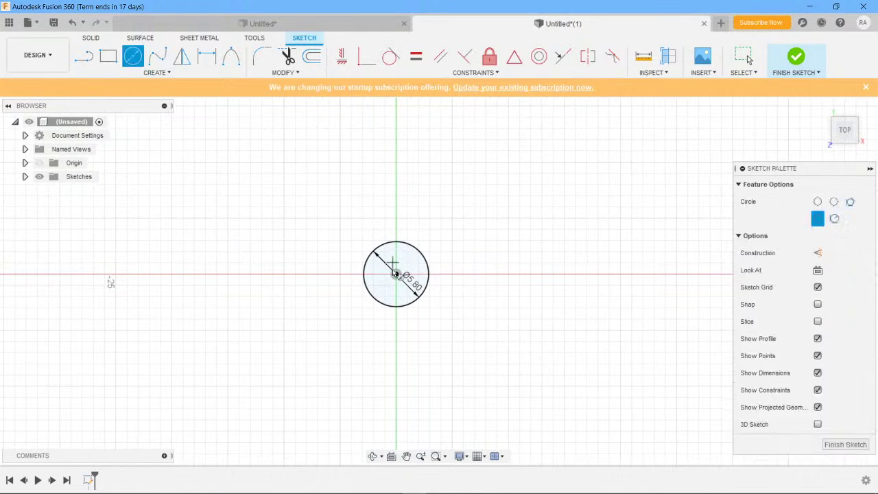
pyautogui.click(396, 275)
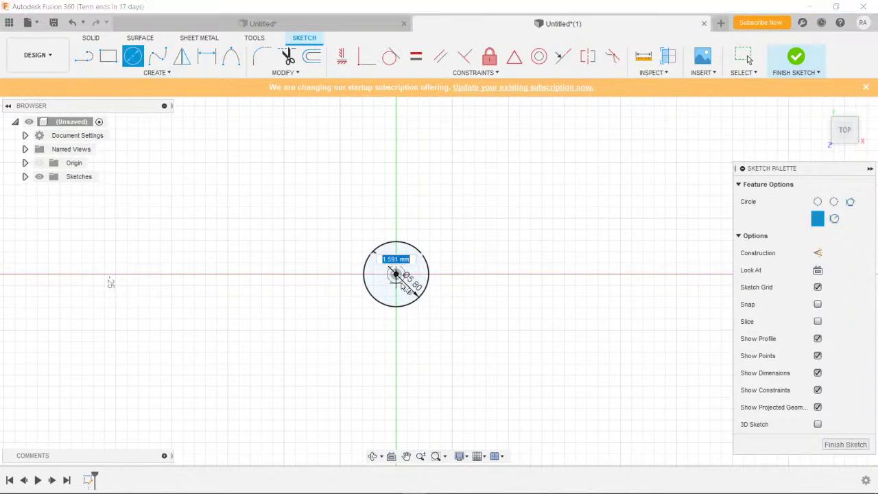
pyautogui.write('3.8')
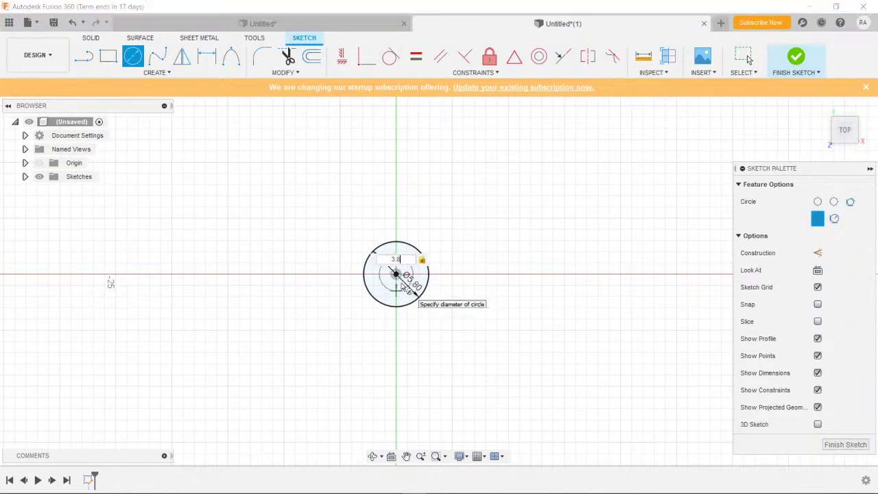
pyautogui.press('Return')
pyautogui.press('Escape')
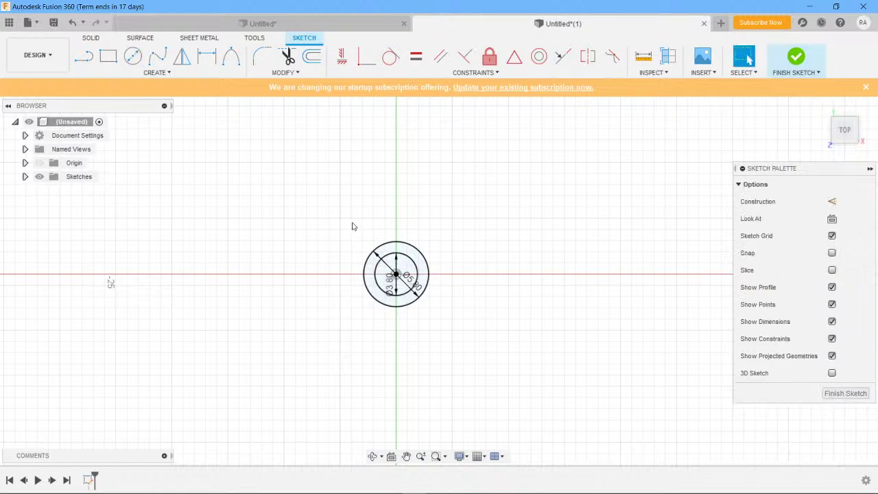
# Extrude the ring between the two circles 10 mm into a tube
pyautogui.click(92, 38)
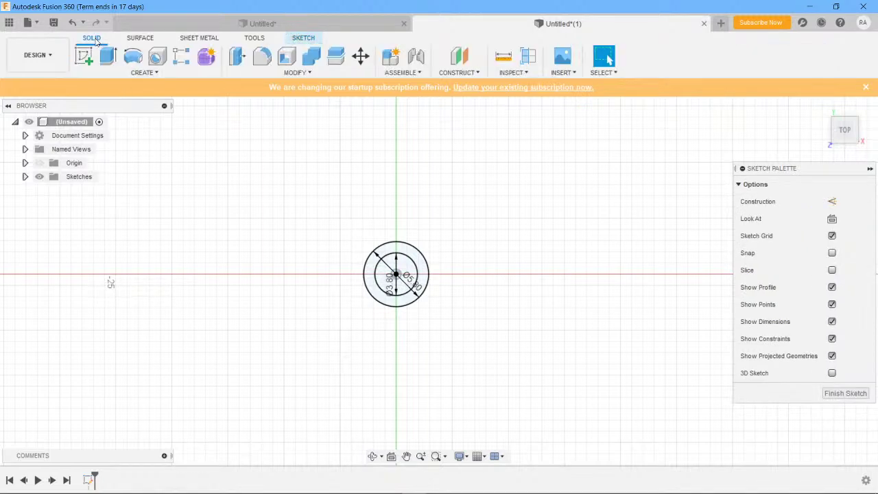
pyautogui.click(108, 55)
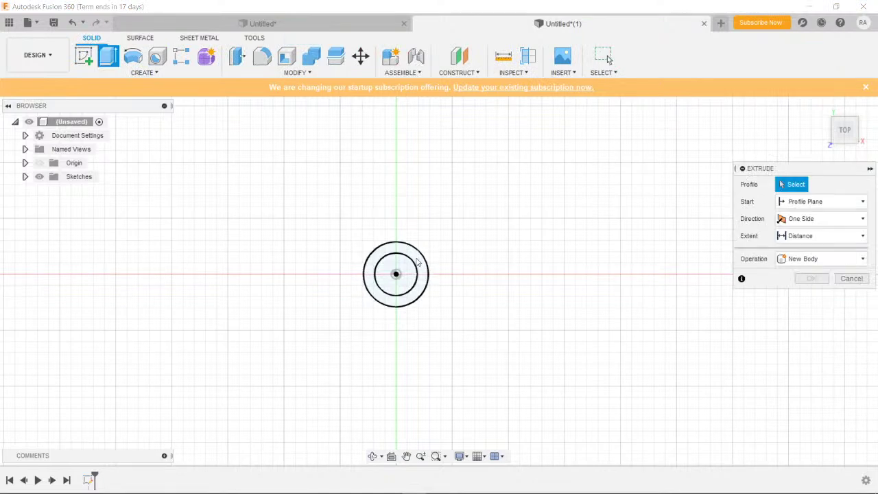
pyautogui.click(417, 261)
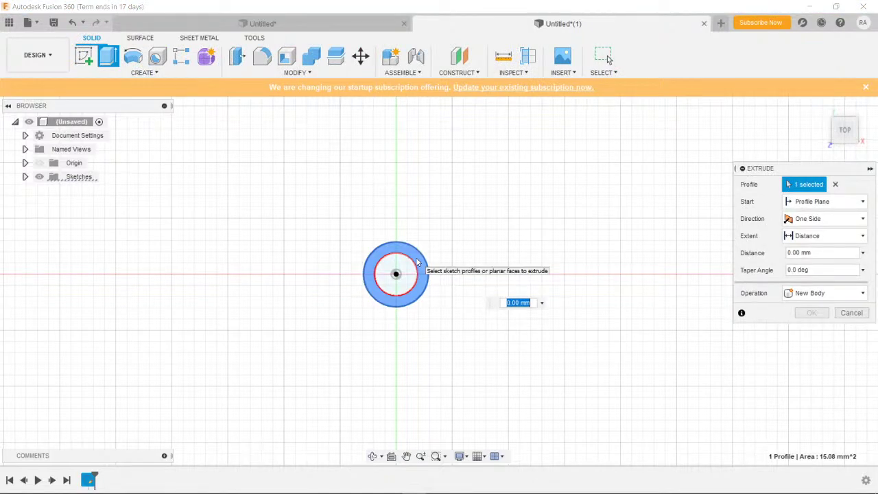
pyautogui.write('10')
pyautogui.press('Return')
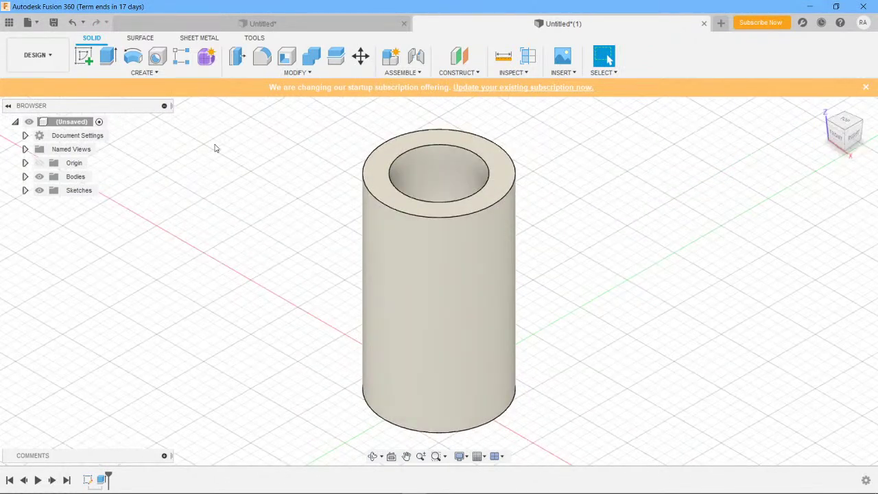
# Fillet the tube's inner and outer top edges and inner face at 2 mm
pyautogui.click(262, 56)
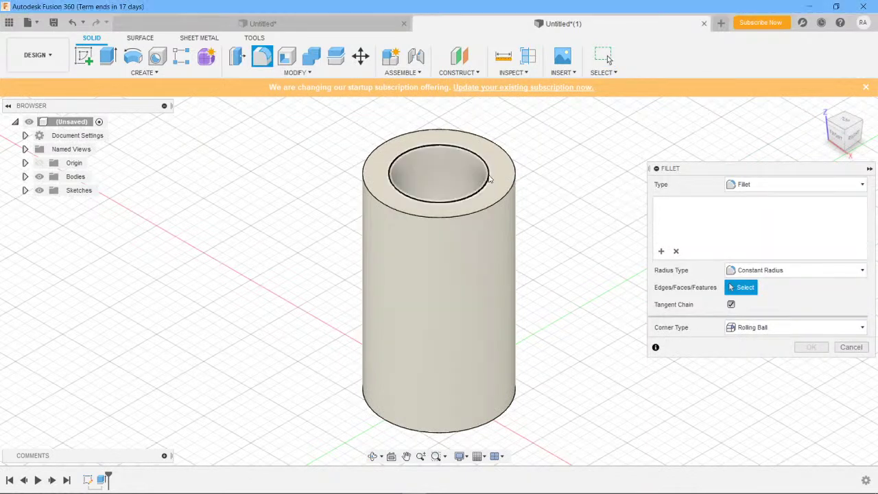
pyautogui.click(497, 182)
pyautogui.click(513, 192)
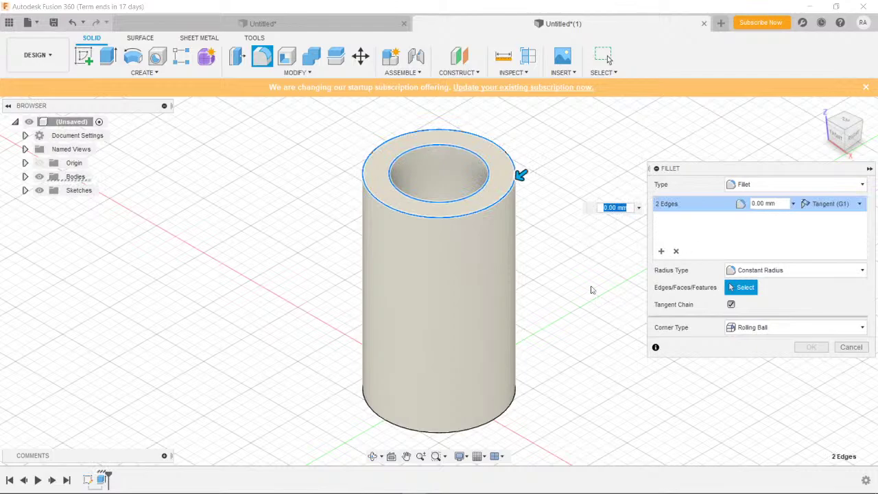
pyautogui.moveTo(729, 282)
pyautogui.keyDown('shift'); pyautogui.mouseDown(button='middle')
pyautogui.moveTo(728, 261)
pyautogui.moveTo(729, 282)
pyautogui.mouseUp(button='middle'); pyautogui.keyUp('shift')
pyautogui.keyDown('shift'); pyautogui.moveTo(439, 281); pyautogui.dragTo(483, 314, button='middle'); pyautogui.keyUp('shift')
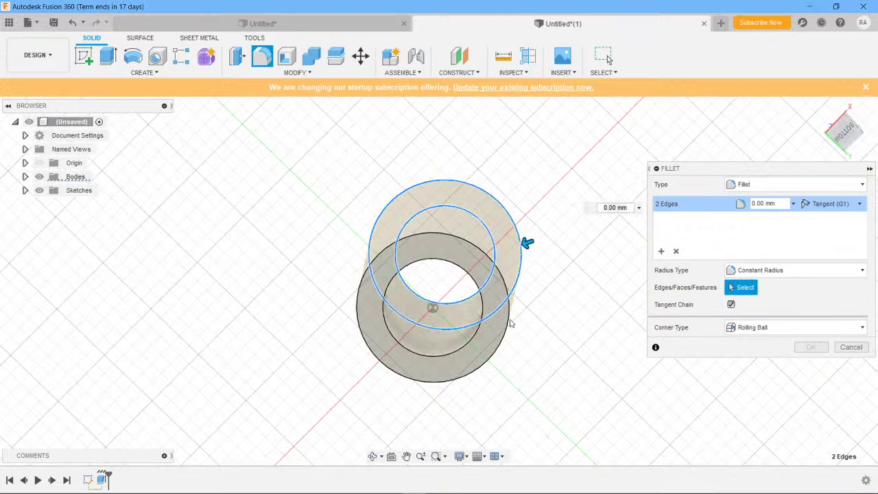
pyautogui.click(481, 313)
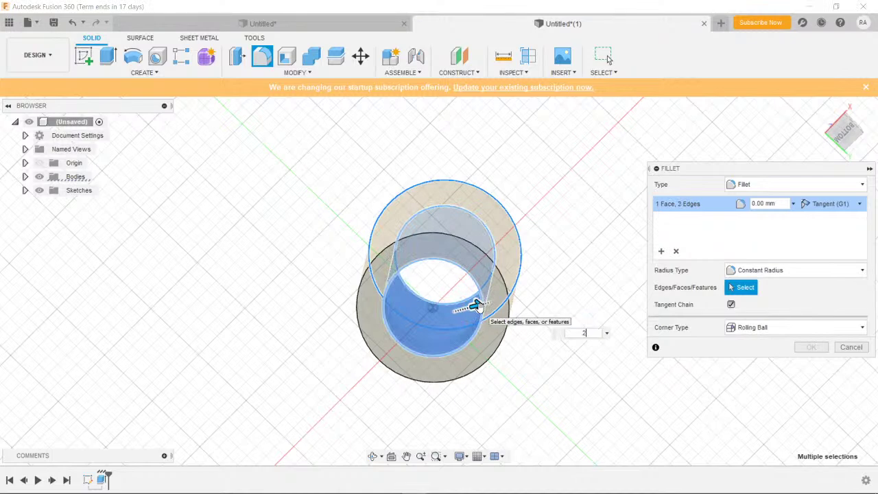
pyautogui.press('Escape')
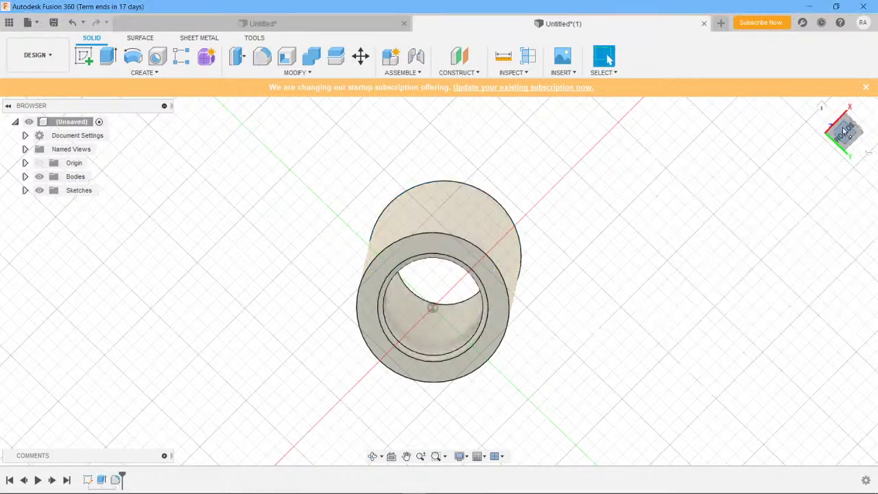
pyautogui.moveTo(830, 123); pyautogui.dragTo(731, 188)
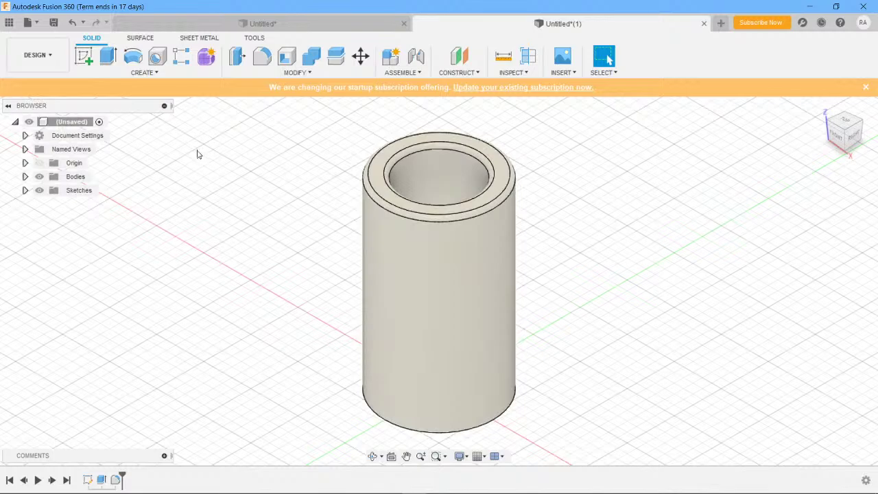
pyautogui.hotkey('alt', 'Tab')
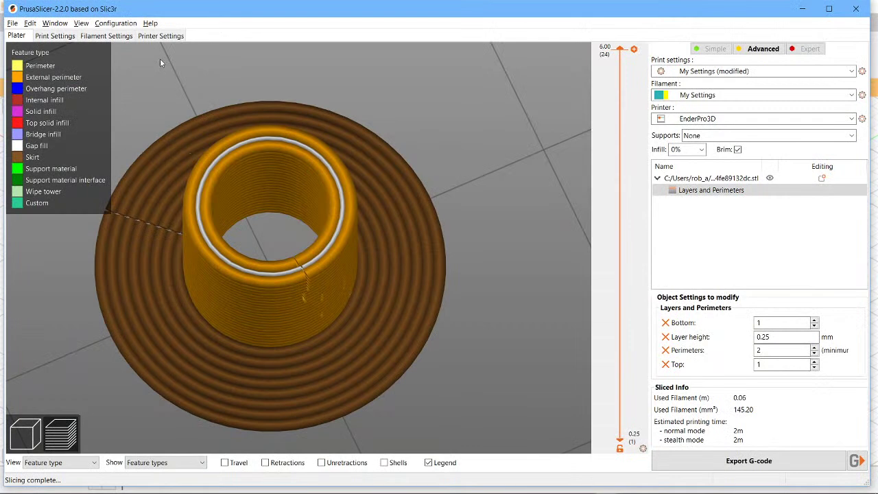
# Lower the perimeter print speed from 60 to 45 mm/s in Print Settings
pyautogui.click(120, 37)
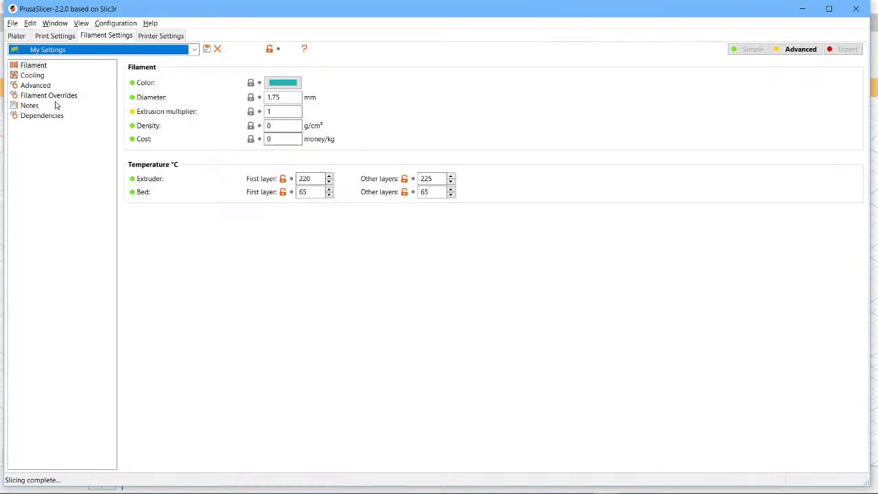
pyautogui.click(63, 36)
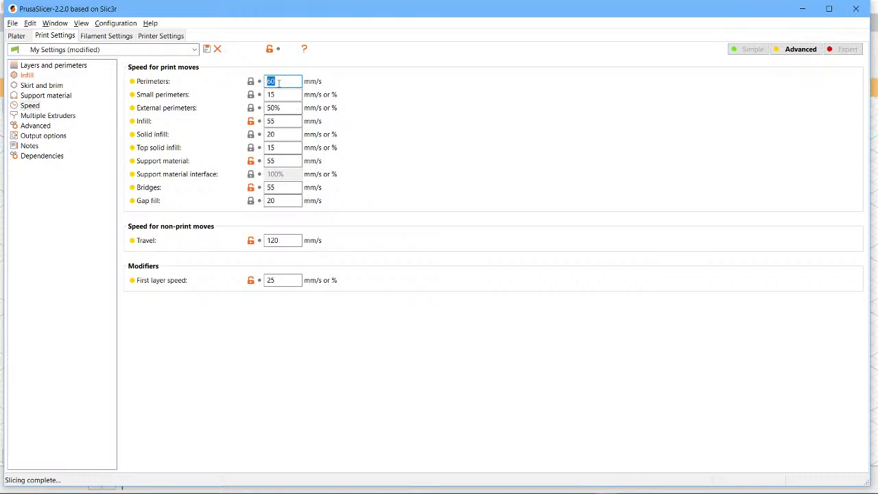
pyautogui.write('45')
pyautogui.click(276, 122)
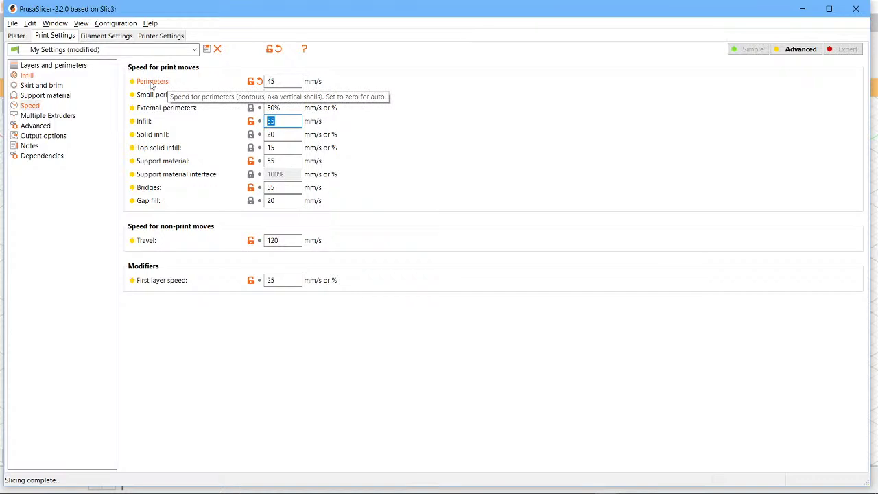
# Review the Printer, Filament and Print Settings tabs in turn
pyautogui.click(163, 37)
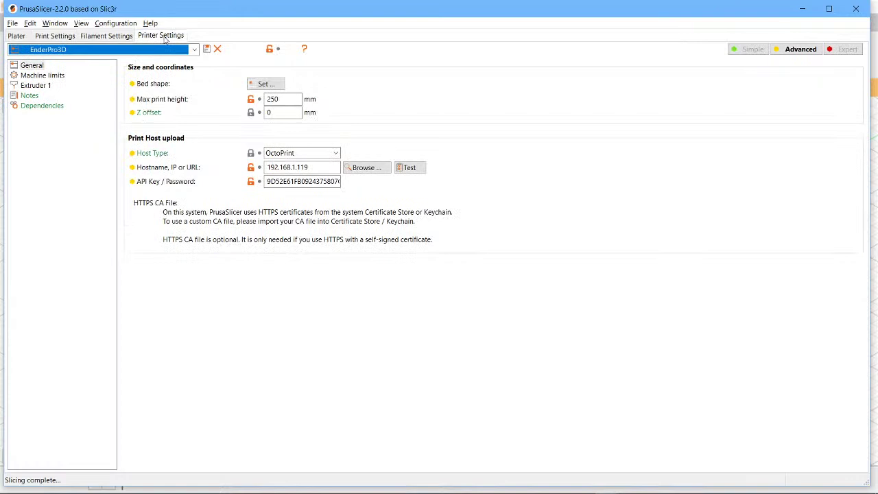
pyautogui.click(113, 37)
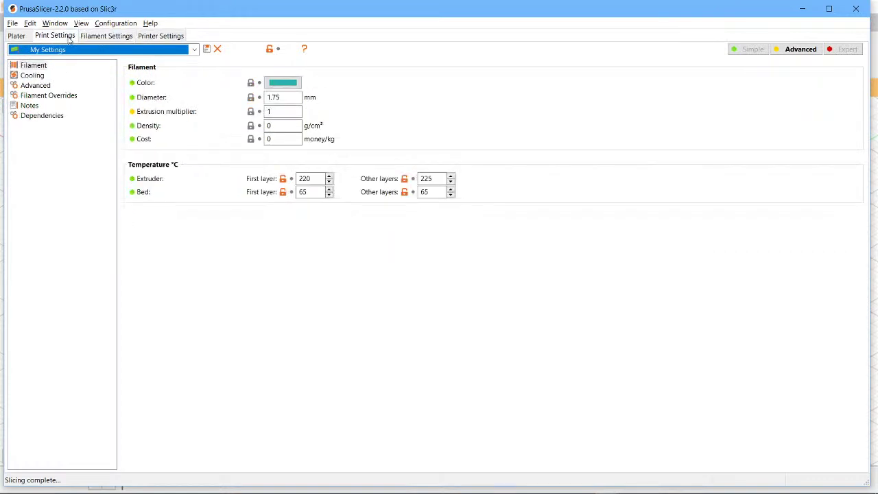
pyautogui.click(68, 38)
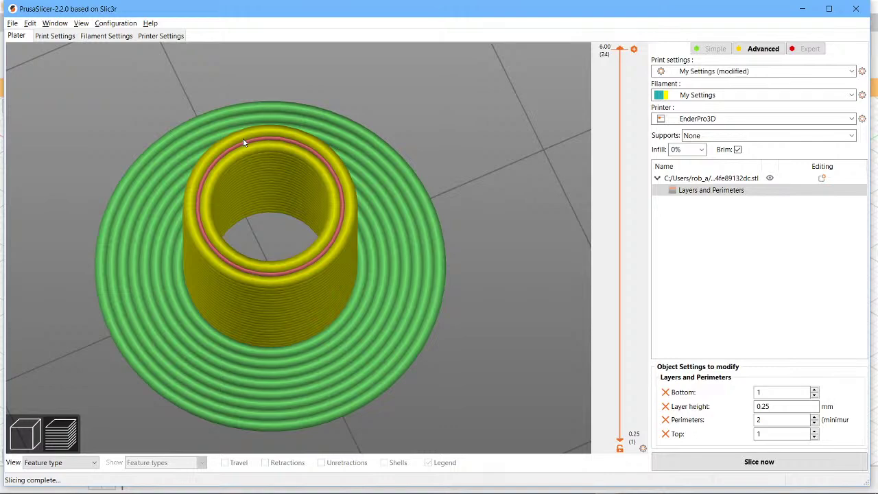
# Switch from Fusion 360 to the Edge window showing the Amazon page
pyautogui.hotkey('alt', 'Tab')
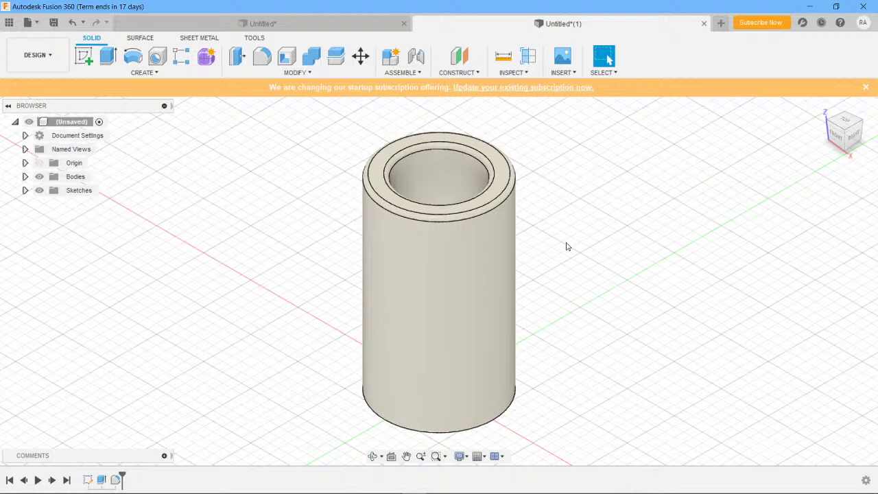
pyautogui.hotkey('alt', 'Tab')
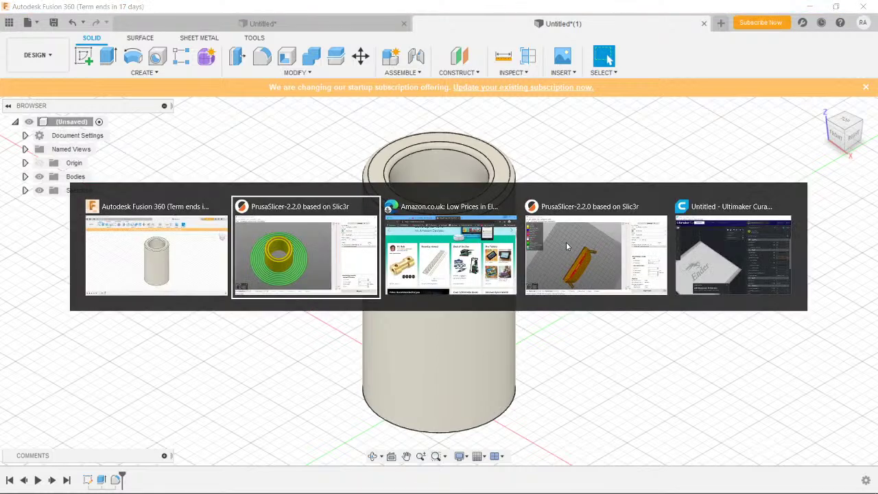
pyautogui.hotkey('alt', 'Tab')
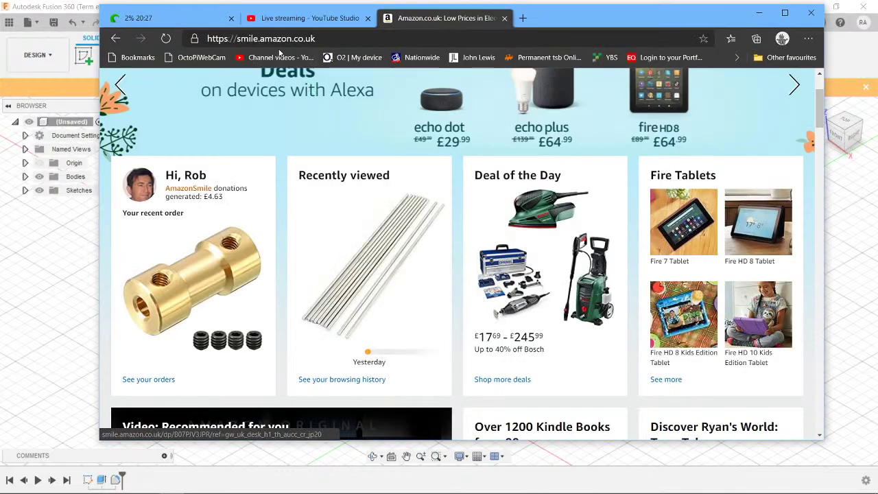
# In a new Edge tab, enter the user's YouTube channel address and open the suggested channel
pyautogui.click(288, 22)
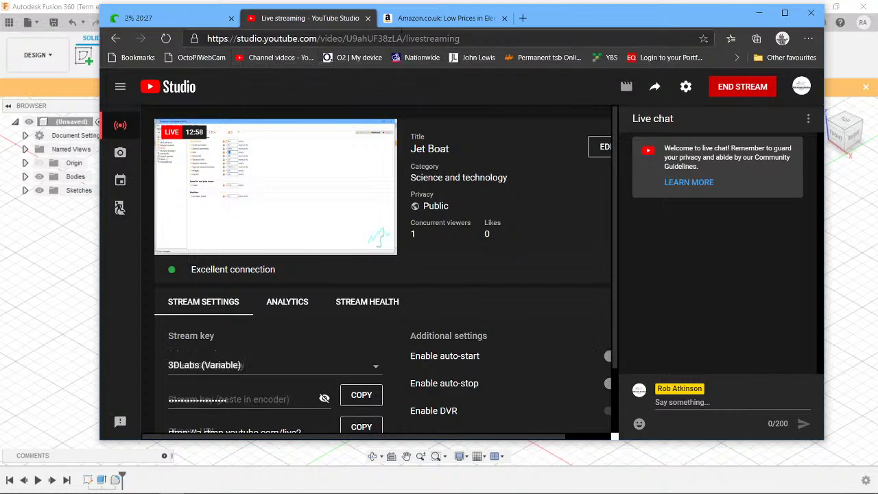
pyautogui.hotkey('ctrl', 't')
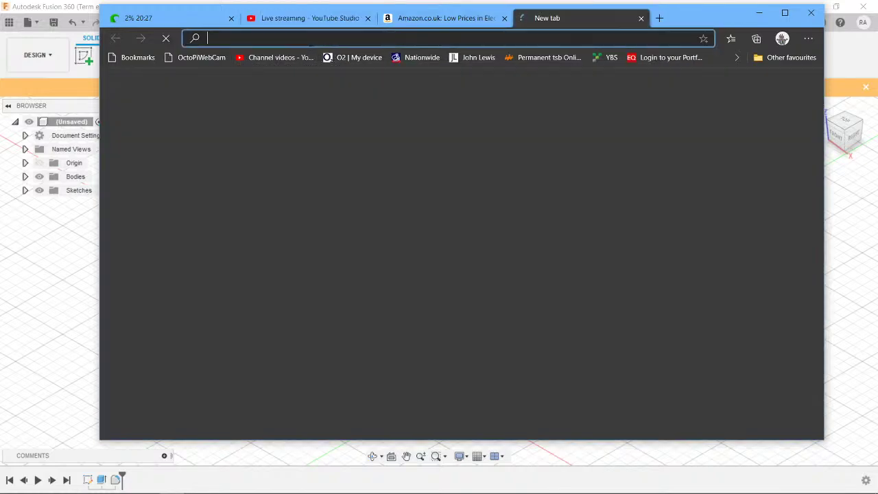
pyautogui.write('you')
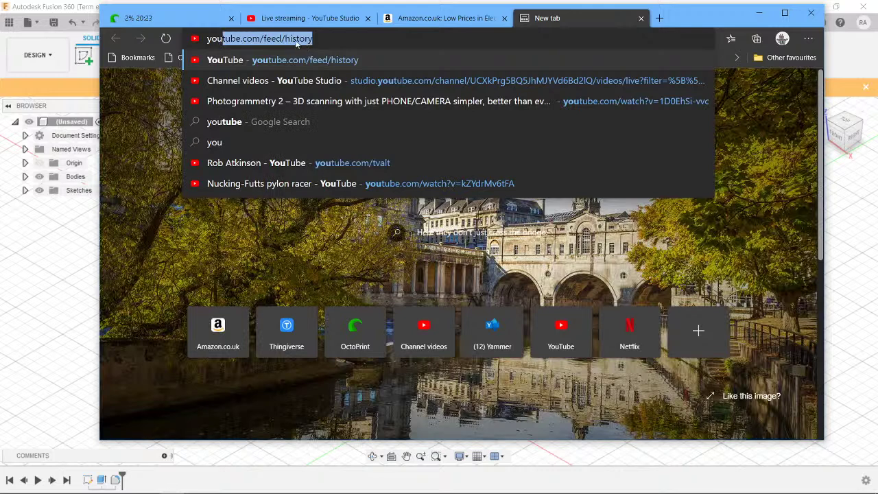
pyautogui.click(272, 40)
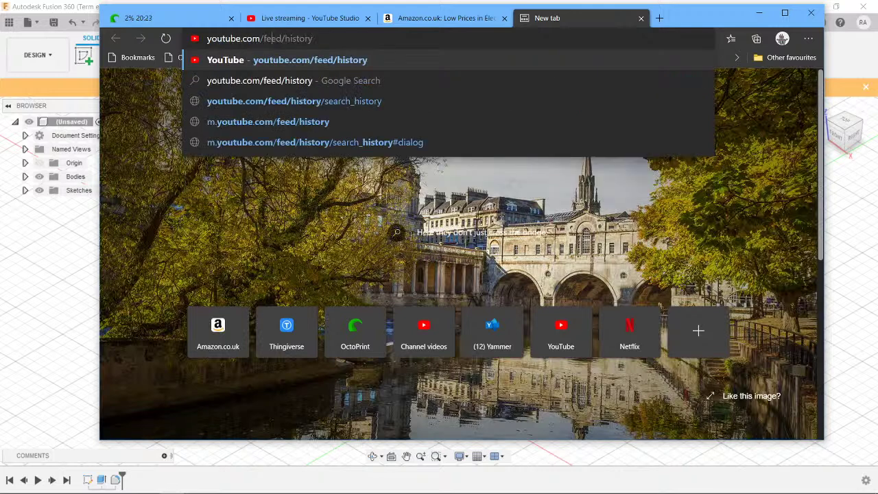
pyautogui.moveTo(260, 38); pyautogui.dragTo(312, 39)
pyautogui.write('tvalty')
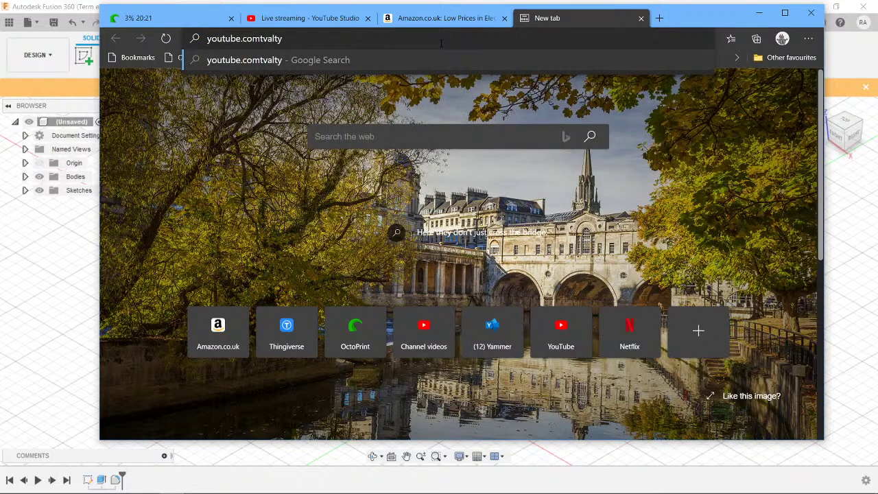
pyautogui.press('BackSpace')
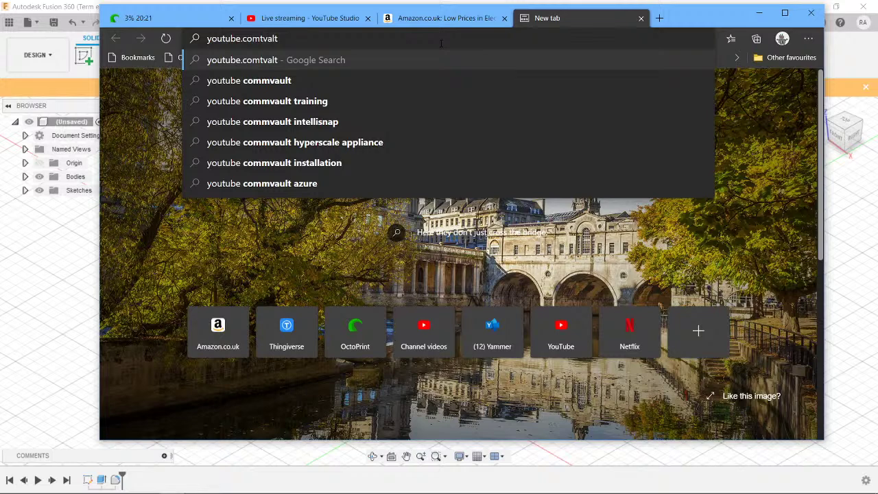
pyautogui.write('/')
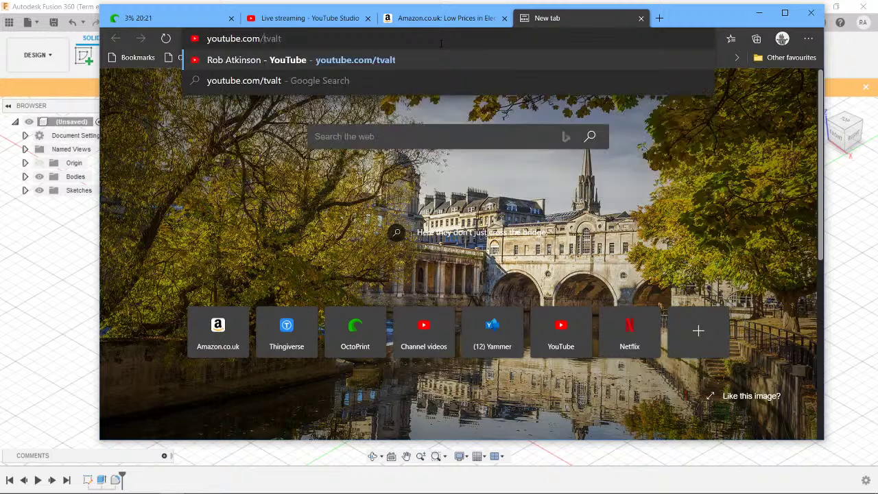
pyautogui.click(398, 60)
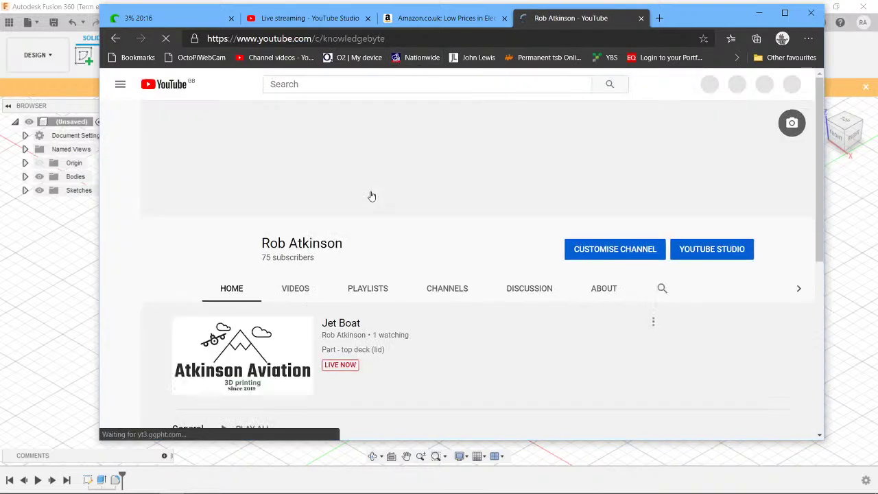
# Show the channel's Videos tab and scroll through its uploads
pyautogui.click(295, 289)
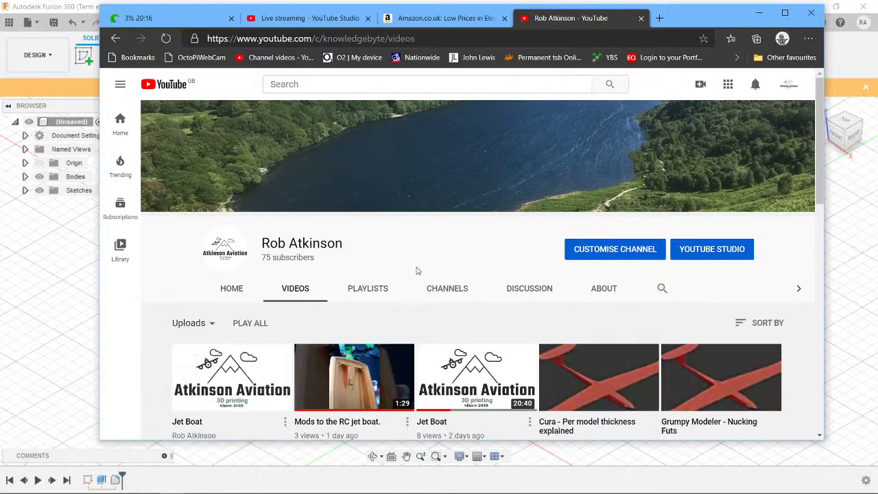
pyautogui.scroll(-3, 416, 271)
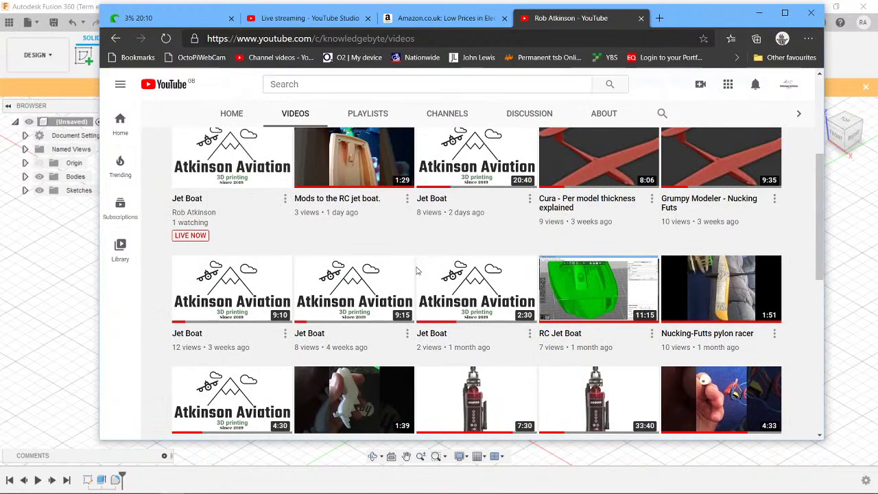
pyautogui.scroll(2, 417, 271)
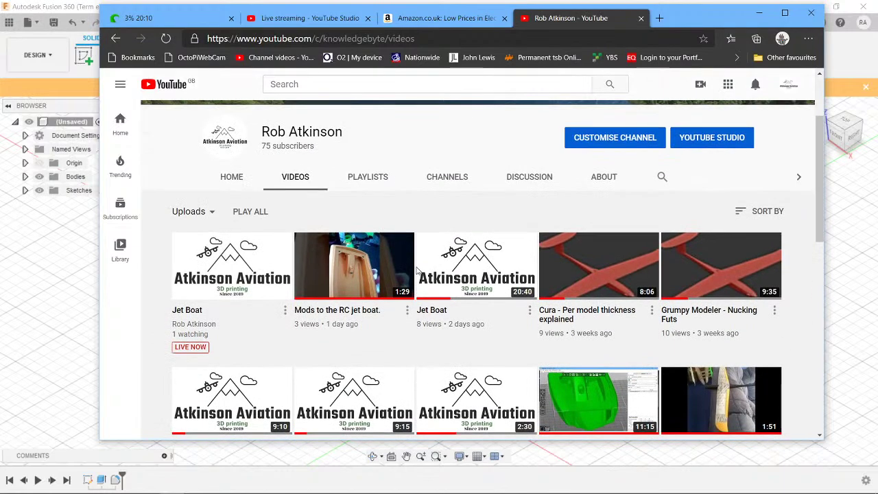